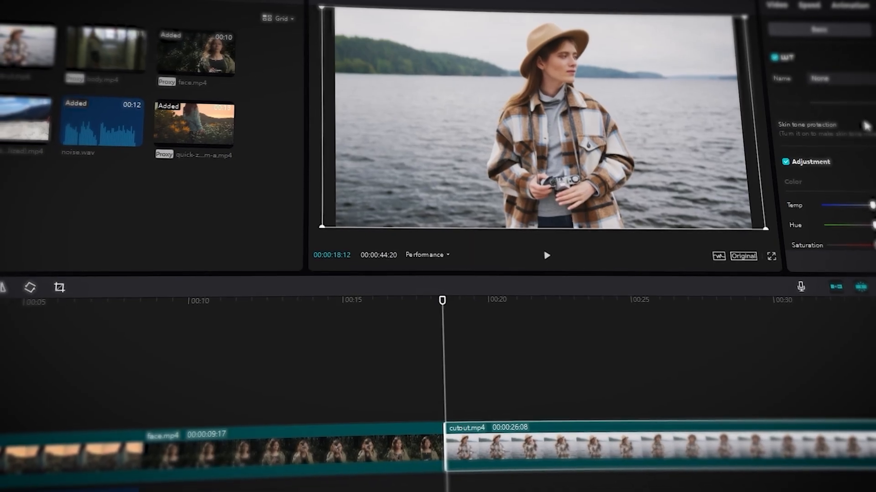
scroll(868, 123, "down", 3)
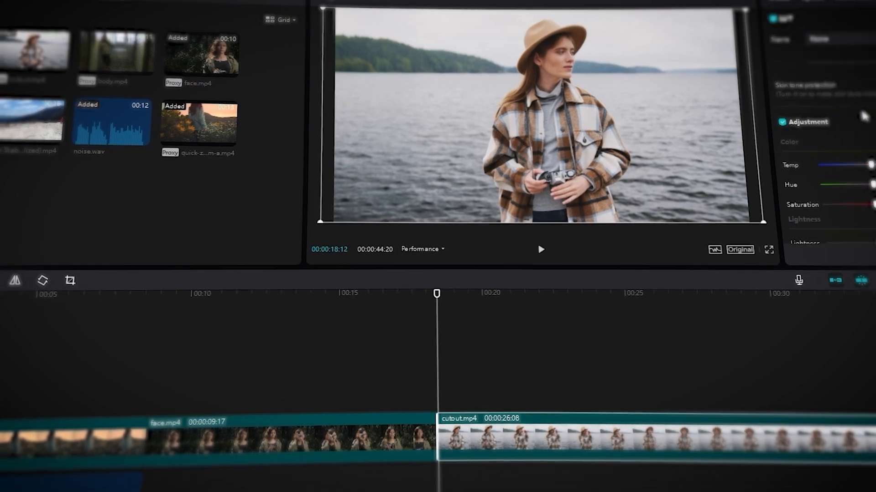
scroll(867, 150, "down", 3)
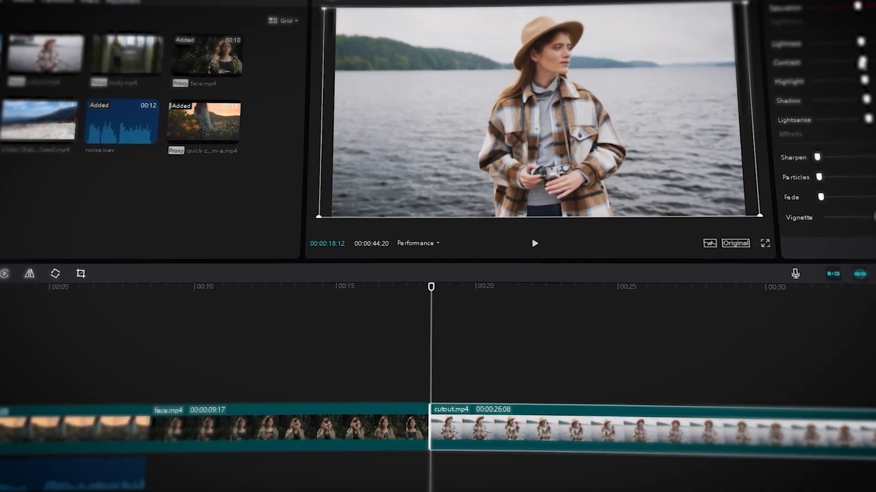
scroll(848, 118, "up", 5)
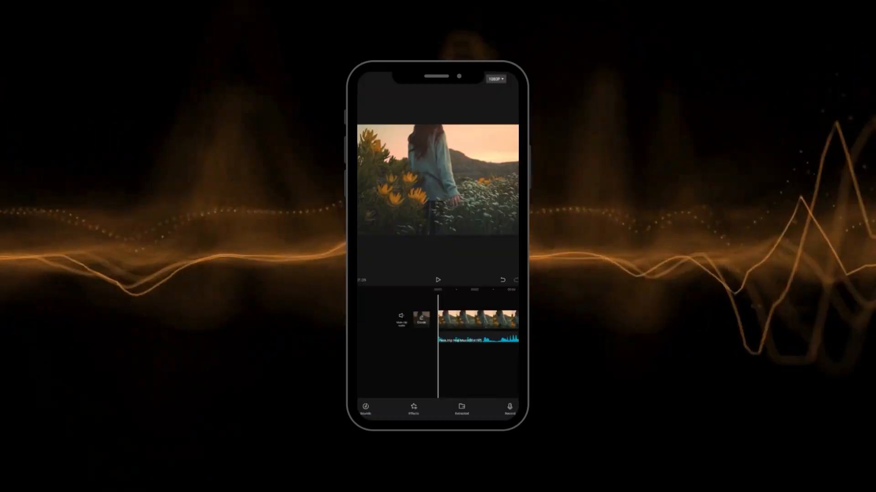
- Generate automatic beat markers for the music track in Match cut, using the second beat option
left_click(459, 409)
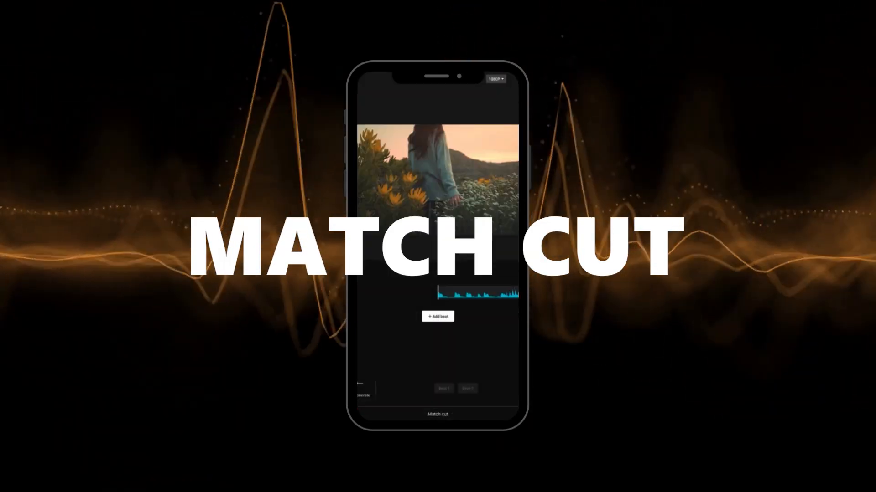
left_click(362, 384)
left_click(468, 388)
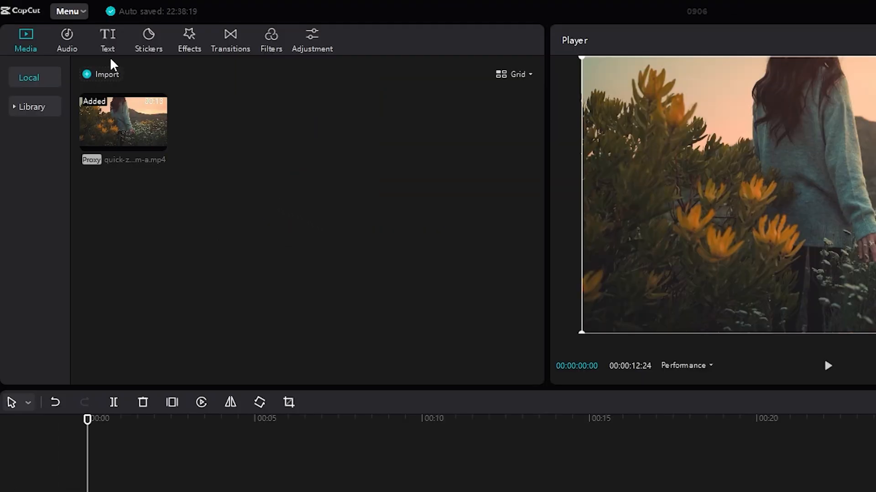
- Add a default text with an Indonesian greeting and the speaker's name, and open its text-to-speech voices
left_click(107, 40)
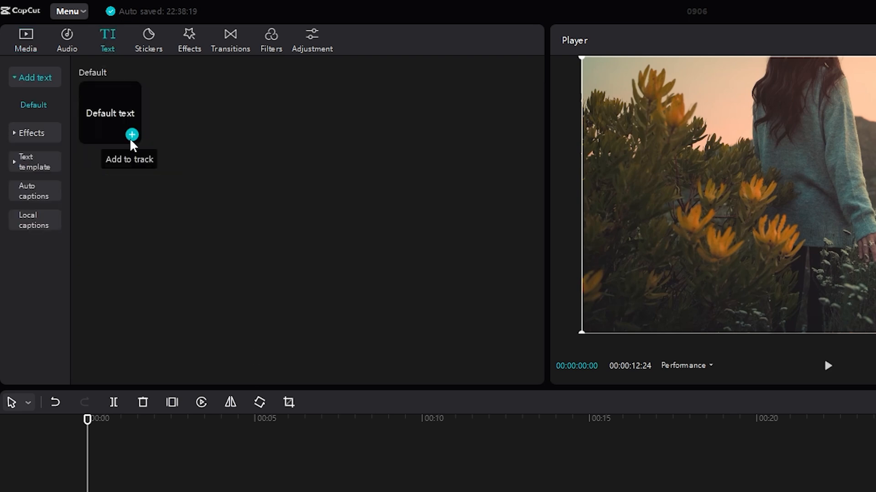
left_click(131, 139)
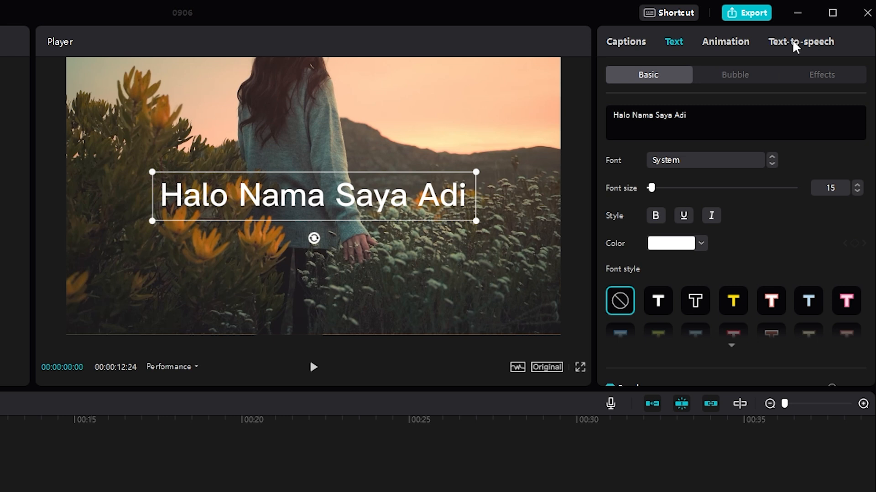
left_click(795, 44)
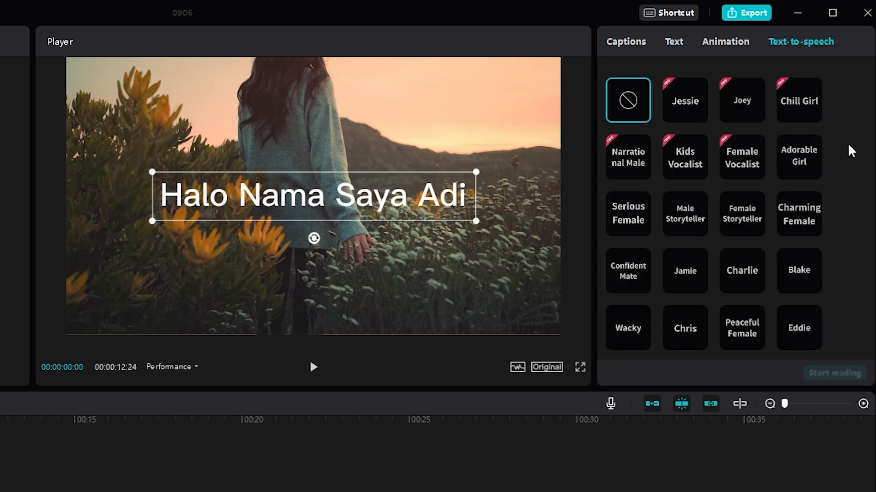
- Preview the Suara Wanita and suara wanita 2 voices on the Indonesian greeting
scroll(780, 151, "down", 3)
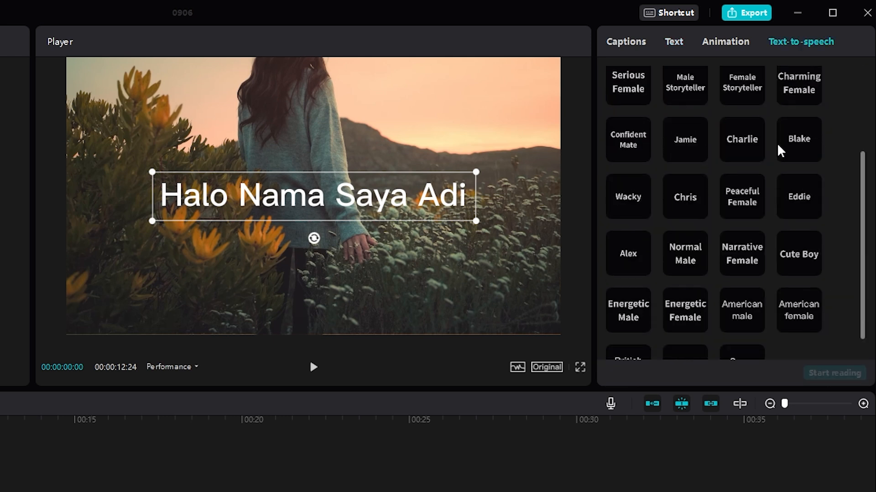
scroll(781, 150, "down", 1)
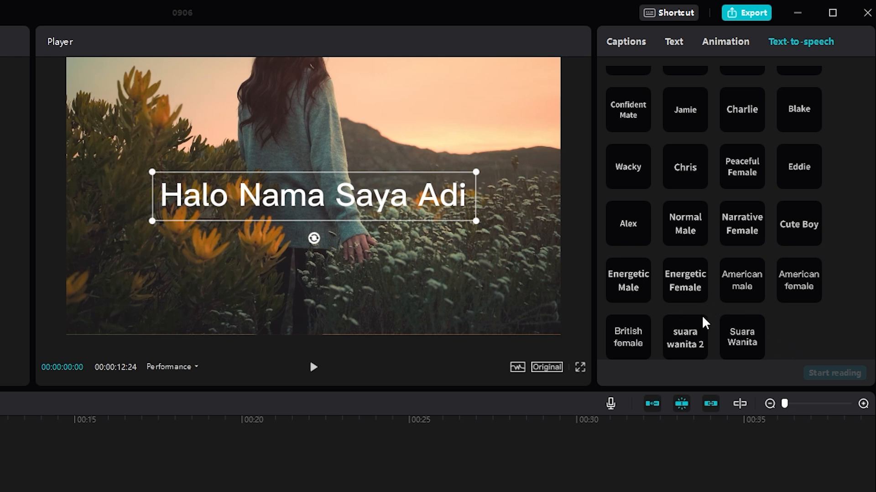
left_click(741, 340)
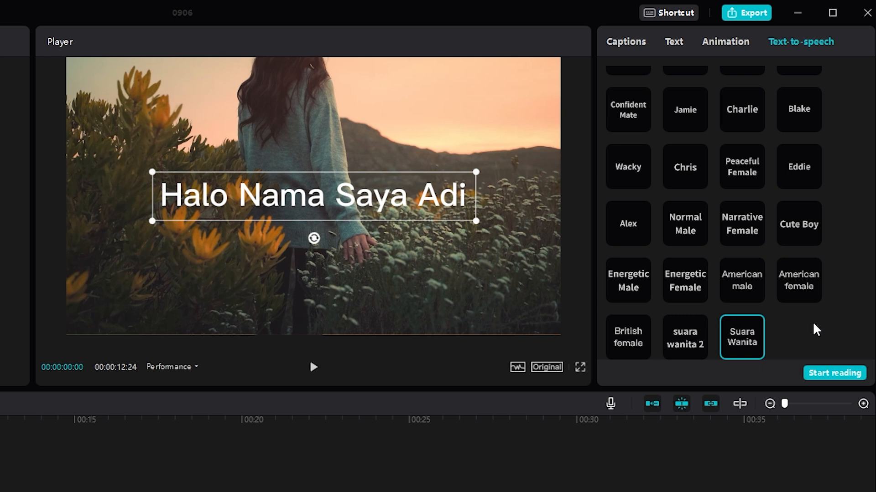
left_click(685, 336)
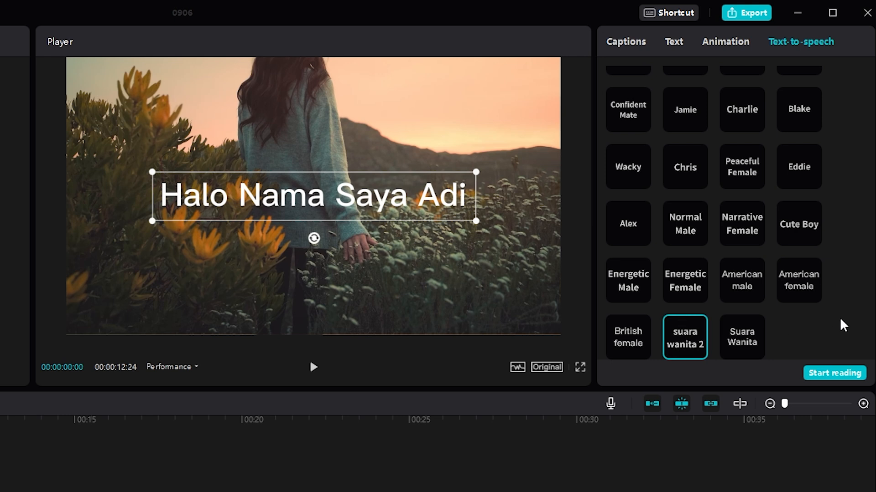
- Change the text to an English self-introduction and preview the Chris and Peaceful Female voices
scroll(843, 325, "up", 5)
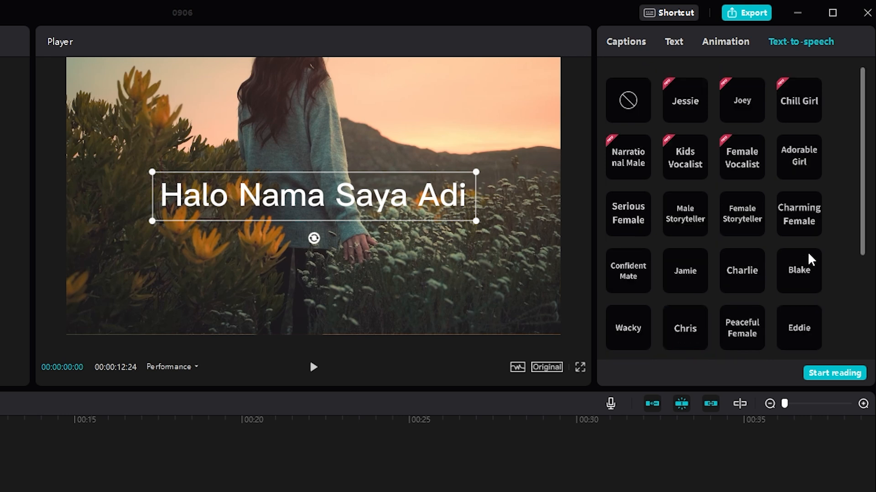
scroll(701, 178, "down", 5)
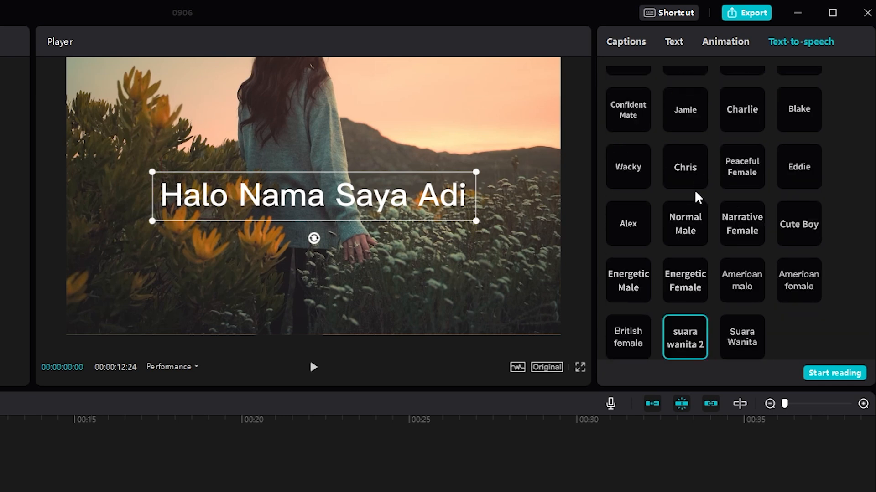
left_click(692, 172)
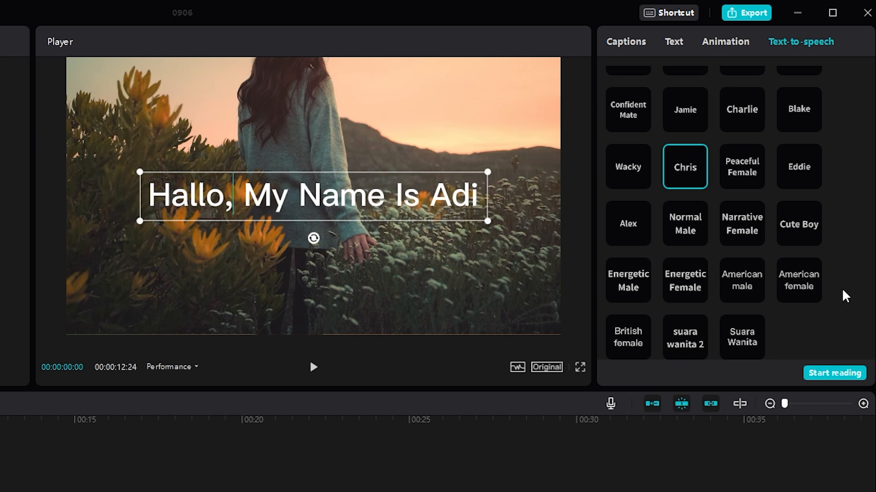
left_click(749, 172)
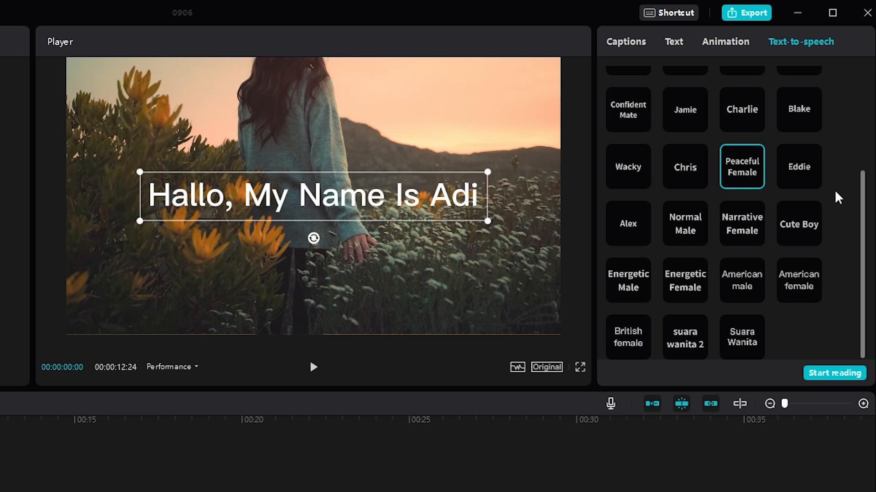
- Set the text to "Hey, What's Up Brother?" and preview the Charlie voice and others on it
scroll(838, 193, "up", 3)
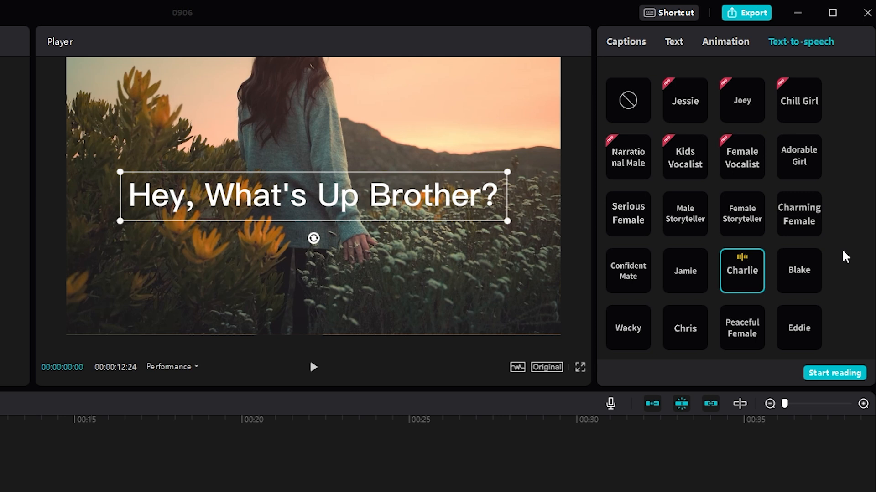
scroll(730, 205, "down", 1)
left_click(685, 190)
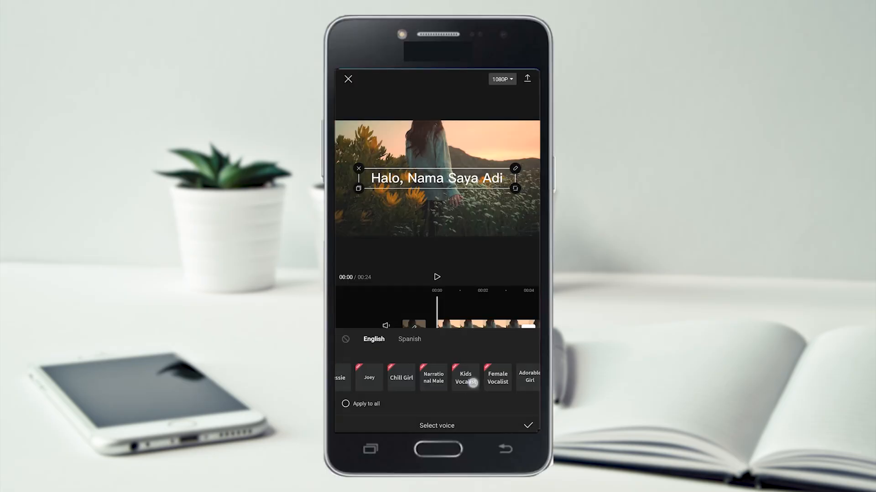
- Browse the English and Spanish text-to-speech voices in the mobile version's voice selection
left_click_drag(492, 383, 377, 385)
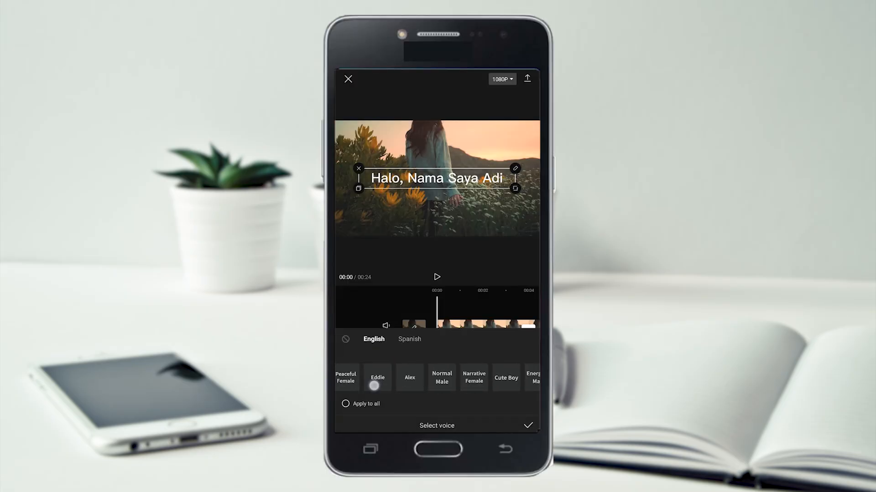
left_click_drag(488, 385, 371, 385)
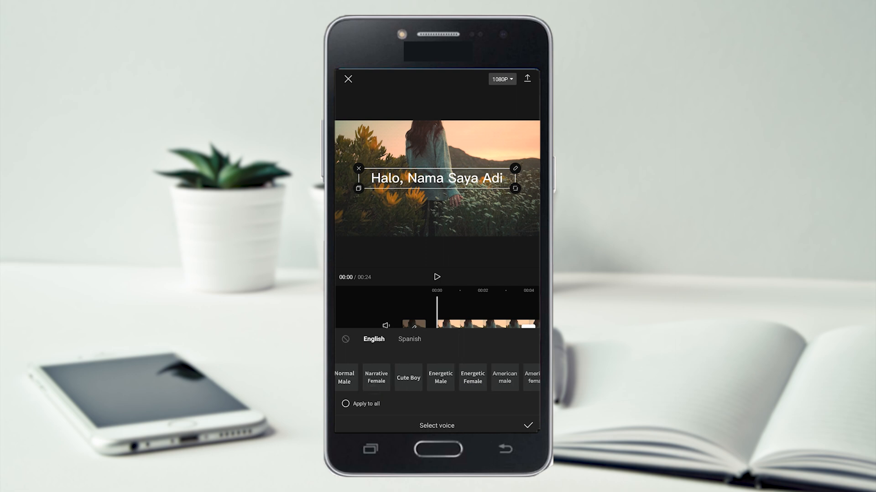
left_click(409, 339)
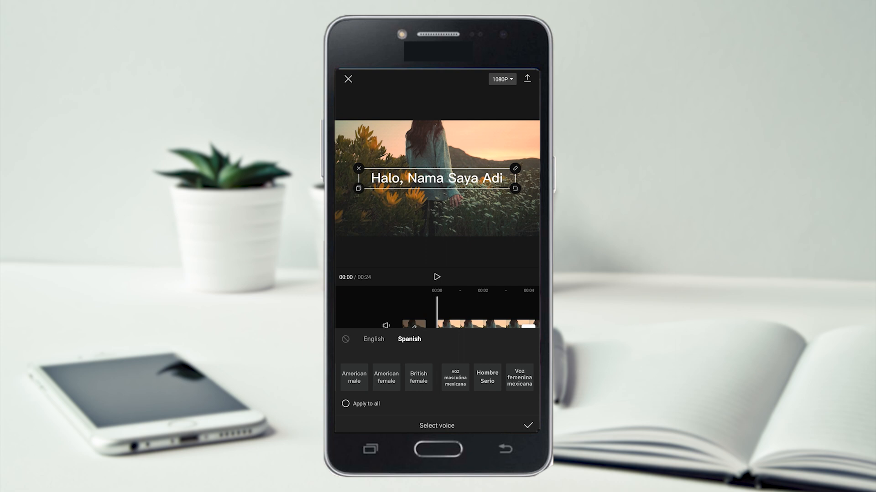
left_click(373, 339)
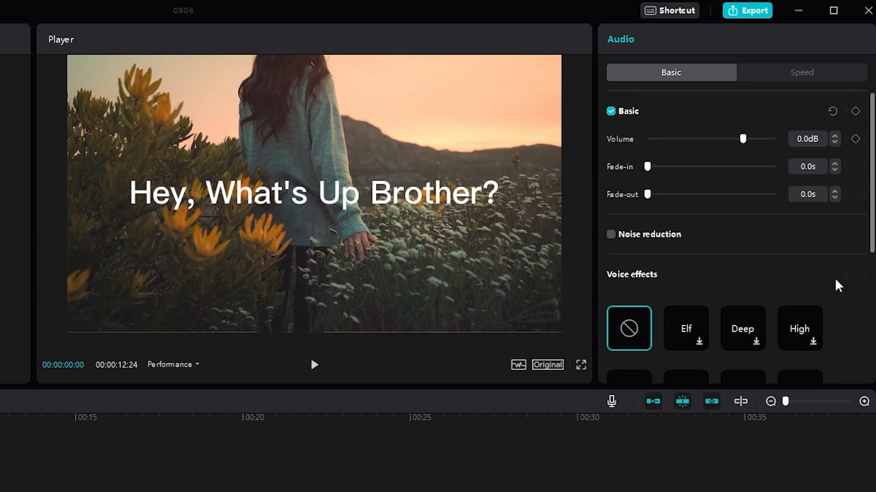
- Apply the Chipmunk voice effect to the generated speech clip and play it back
scroll(837, 286, "down", 5)
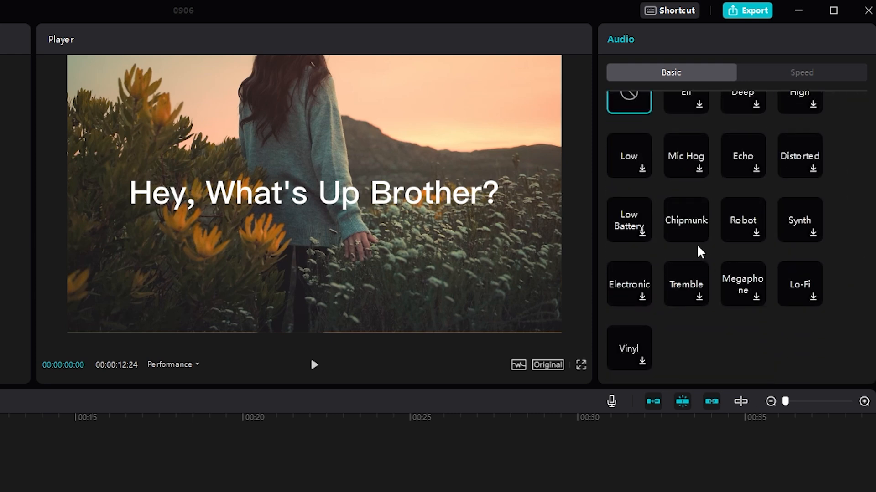
left_click(691, 230)
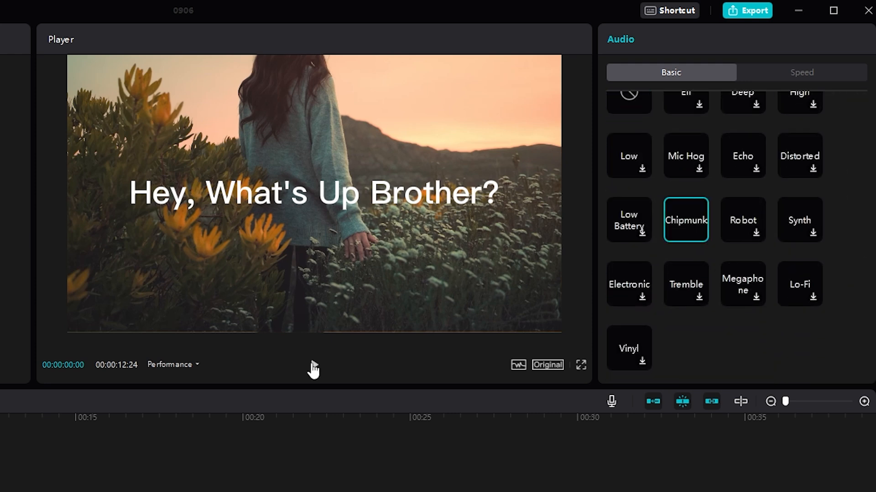
left_click(314, 366)
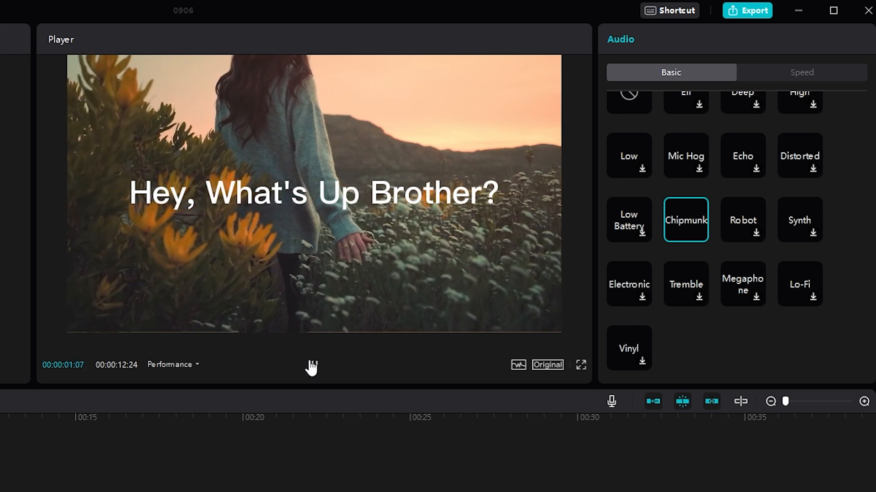
left_click(313, 366)
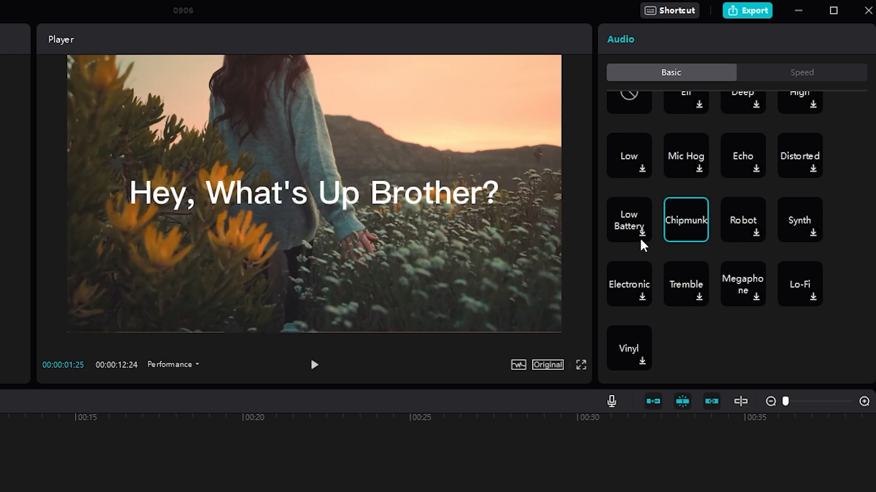
- Switch the speech clip's voice effect to Low Battery and play it back
left_click(640, 241)
left_click(315, 367)
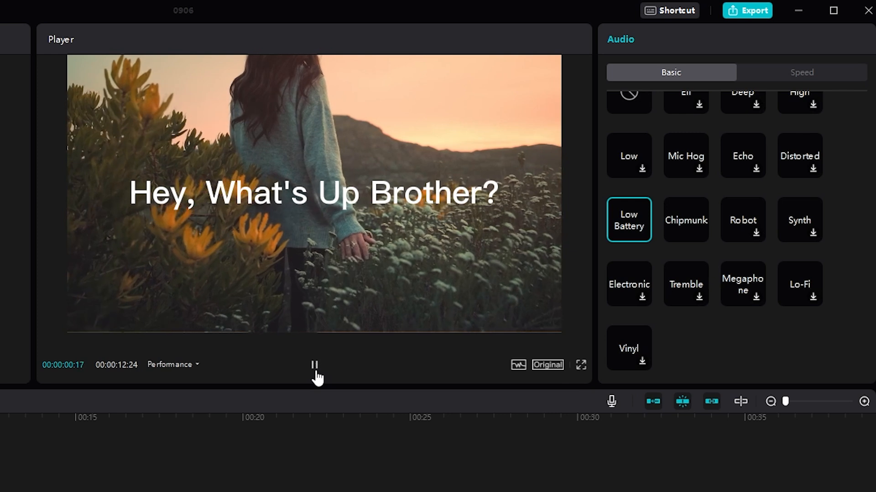
left_click(315, 367)
- Apply the Synth voice effect to the speech clip, play it back and review the remaining effects
scroll(696, 323, "up", 2)
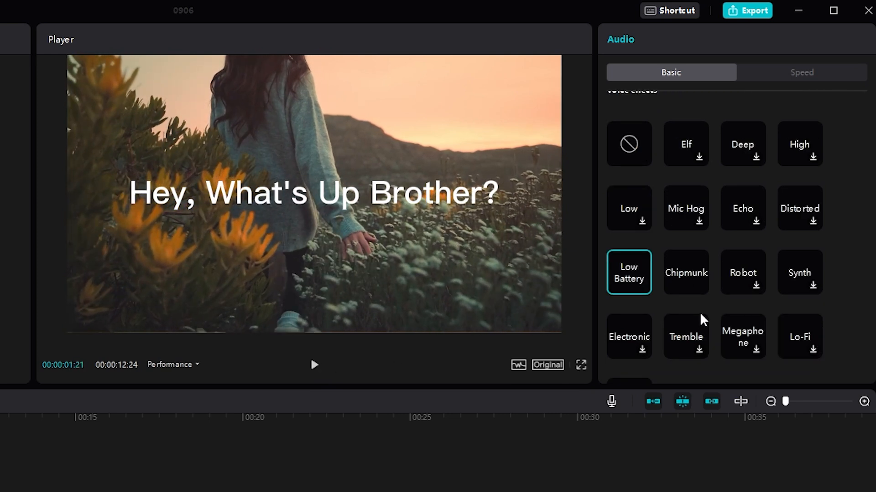
scroll(848, 304, "down", 2)
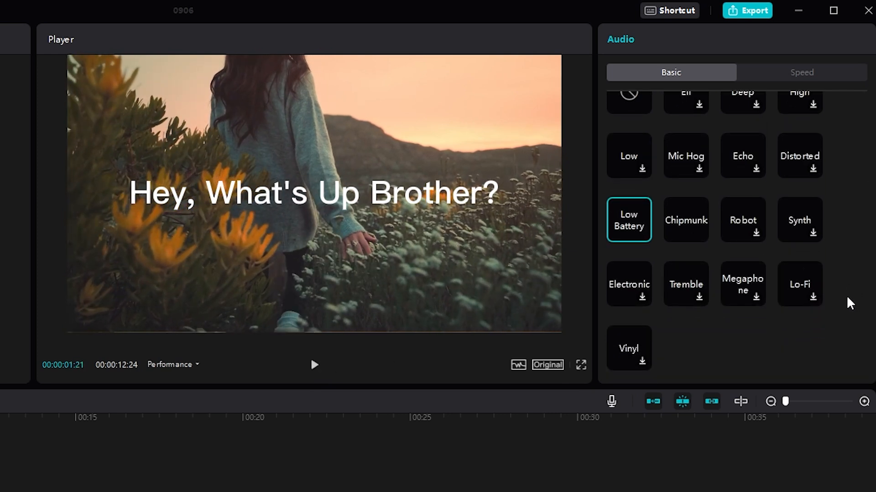
scroll(848, 303, "up", 2)
left_click(813, 289)
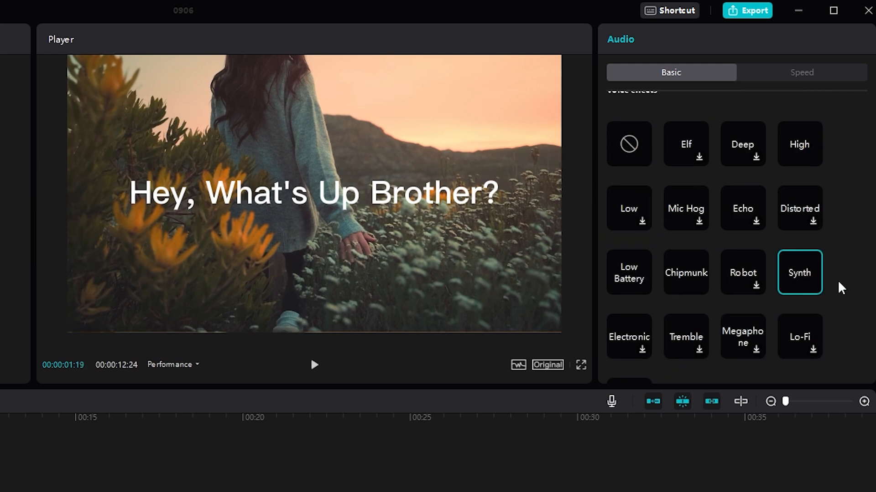
left_click(312, 367)
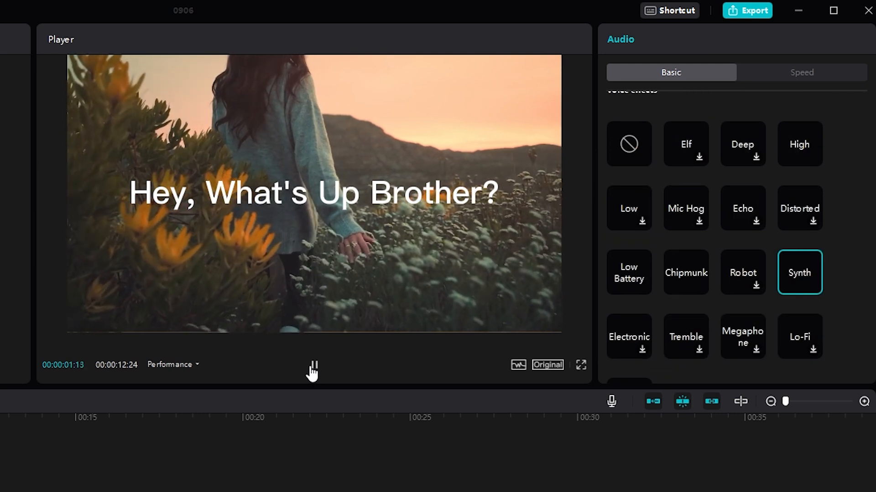
left_click(313, 367)
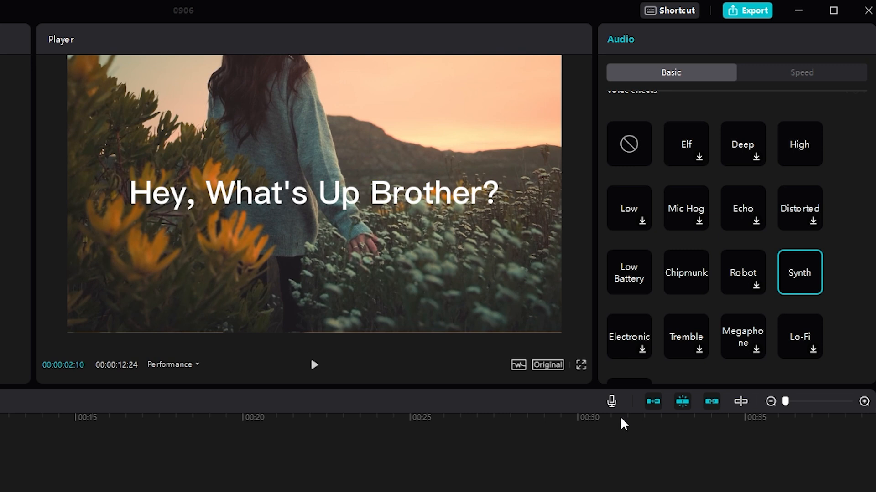
scroll(847, 305, "down", 2)
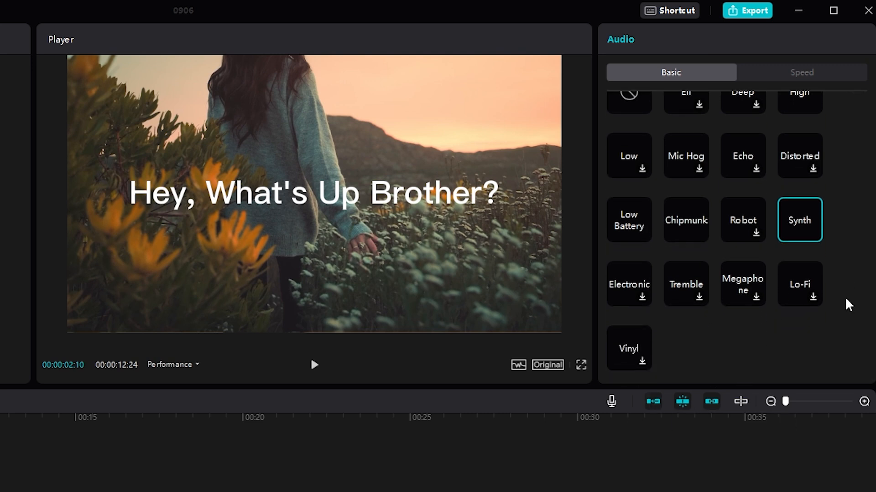
scroll(691, 276, "up", 5)
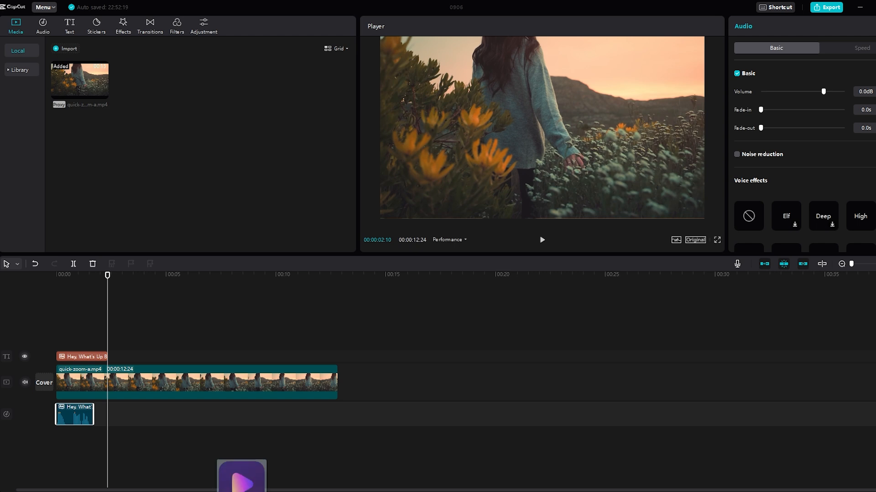
- Import the noise.wav recording and add it to the audio track at the playhead, after the speech clip
left_click_drag(241, 491, 208, 144)
left_click(103, 93)
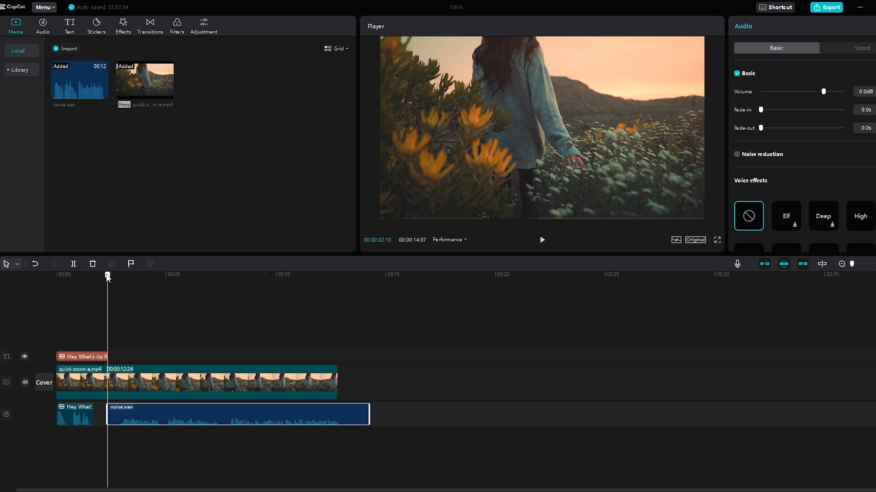
- Play back the noise.wav clip, including its section beyond the end of the video, to hear the background noise
left_click(542, 242)
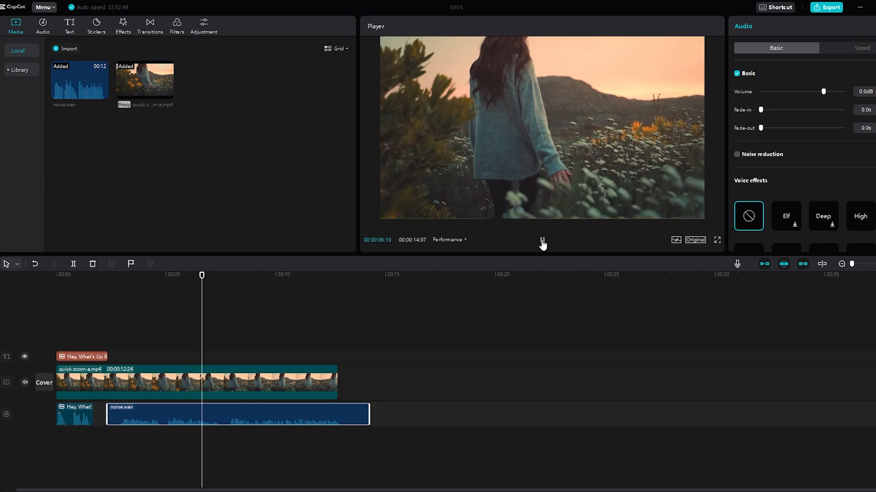
left_click(542, 243)
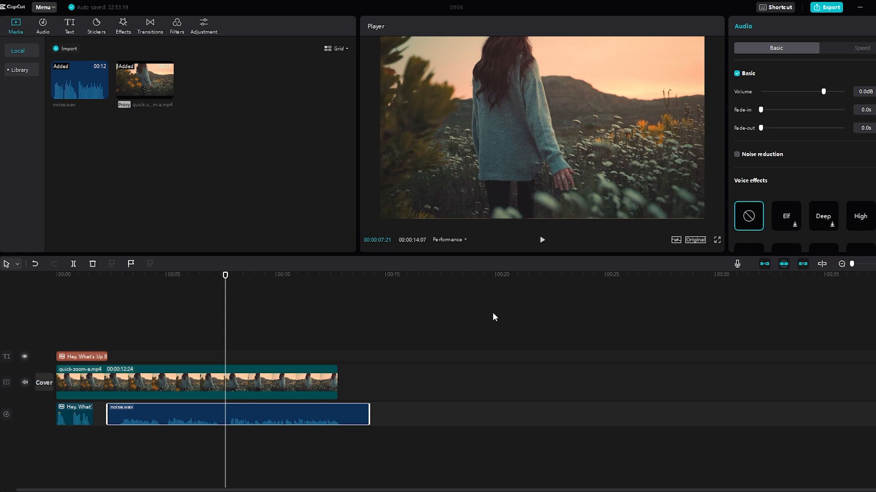
left_click_drag(225, 279, 346, 287)
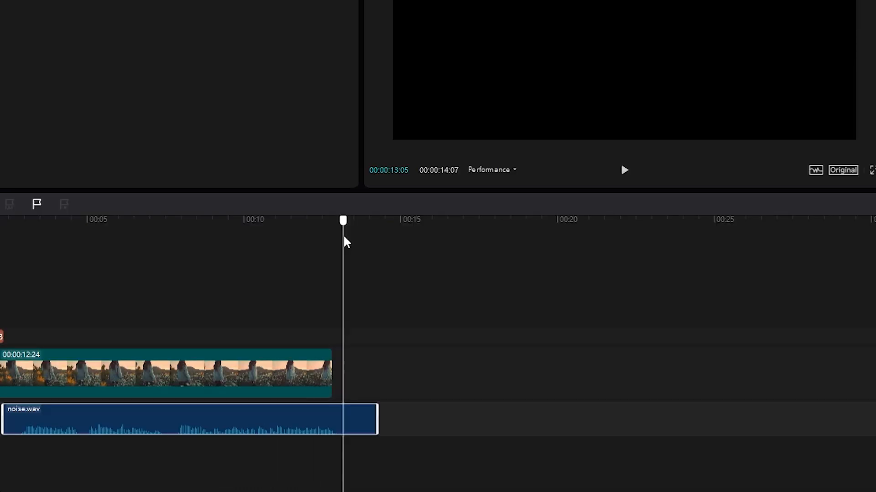
left_click(625, 175)
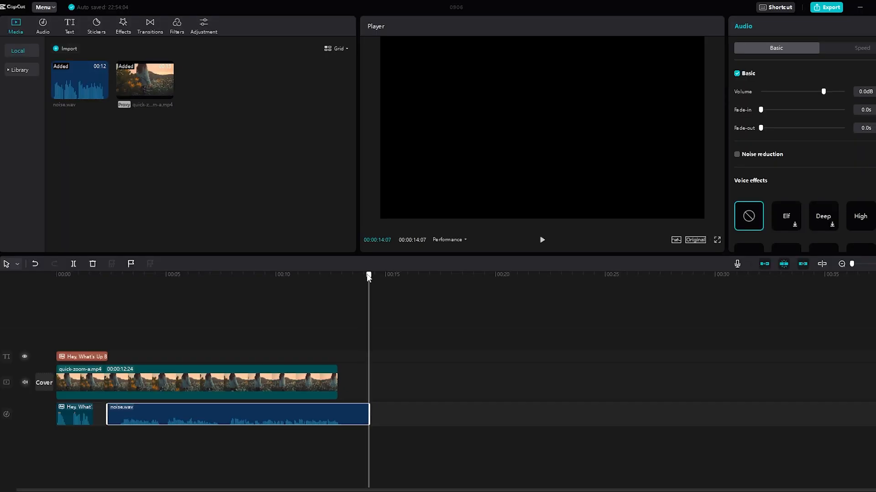
- Turn on noise reduction for the noise.wav clip and play it back from its start
left_click_drag(375, 226, 343, 237)
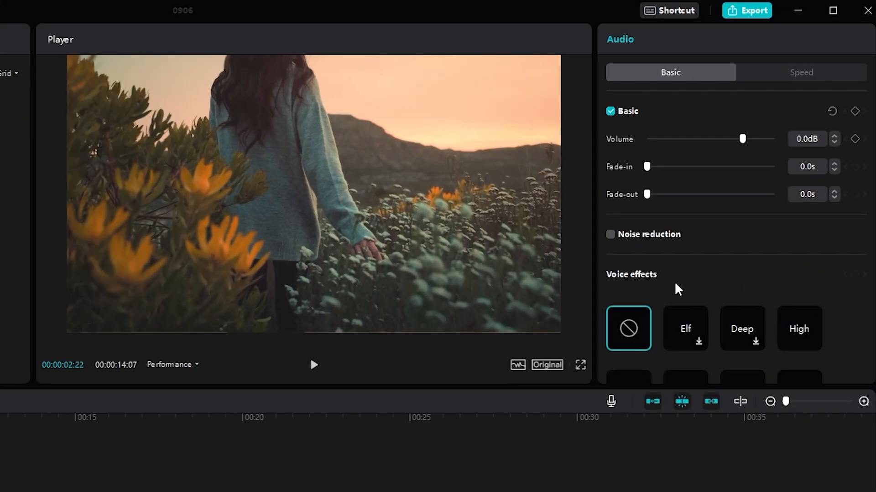
left_click(609, 235)
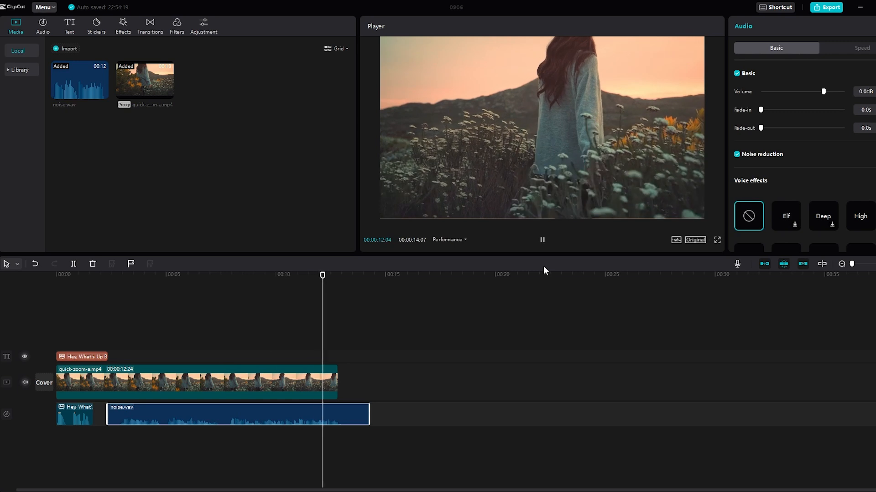
left_click(543, 246)
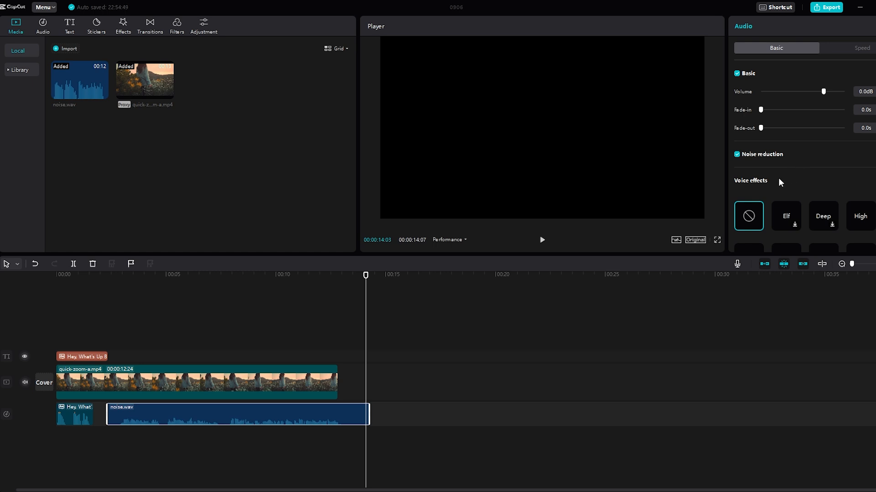
- Apply the Low Battery voice effect to the noise.wav clip and play it back from its start
left_click_drag(366, 276, 126, 313)
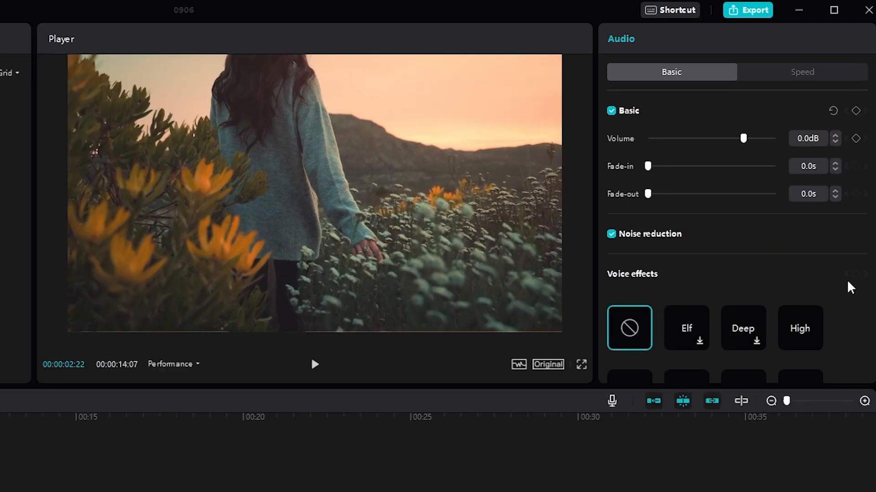
scroll(846, 282, "down", 5)
left_click(629, 221)
left_click(315, 364)
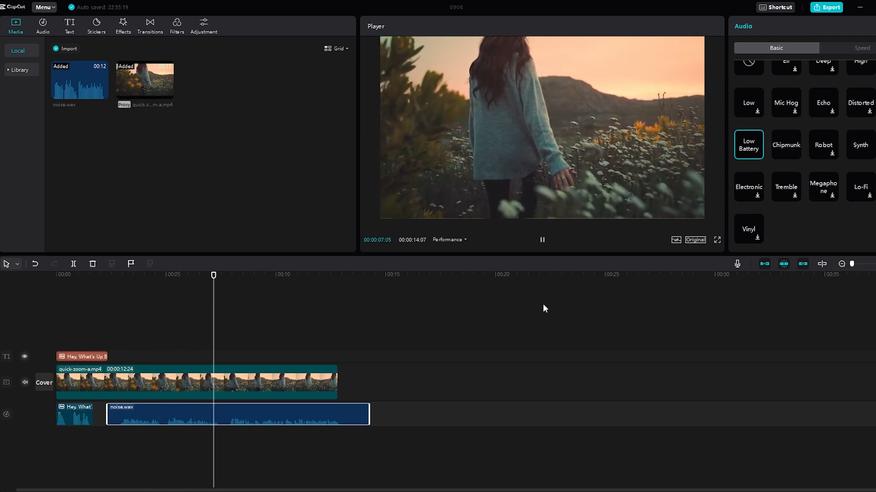
left_click(543, 245)
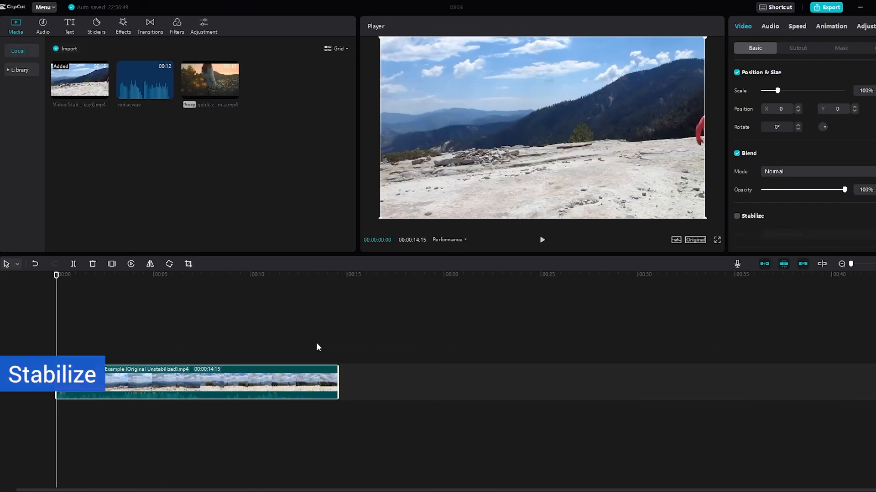
- Play back the unstabilized mountain clip to examine its camera shake
left_click(318, 348)
left_click(543, 240)
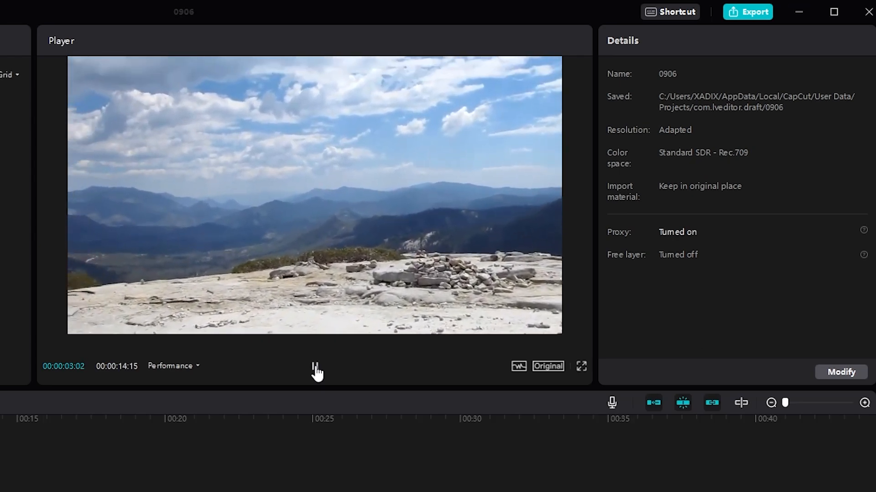
left_click(315, 367)
- Select the mountain clip and turn on Stabilize at the Recommended level
left_click(29, 469)
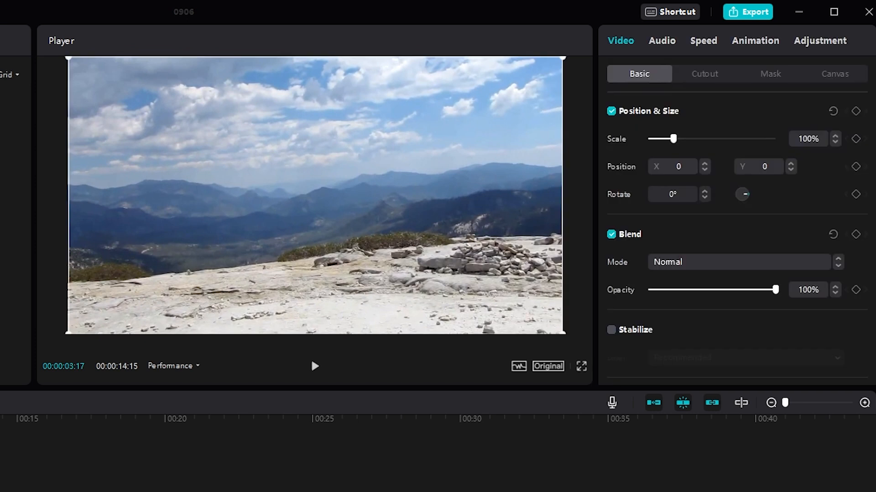
left_click(612, 331)
scroll(784, 354, "down", 1)
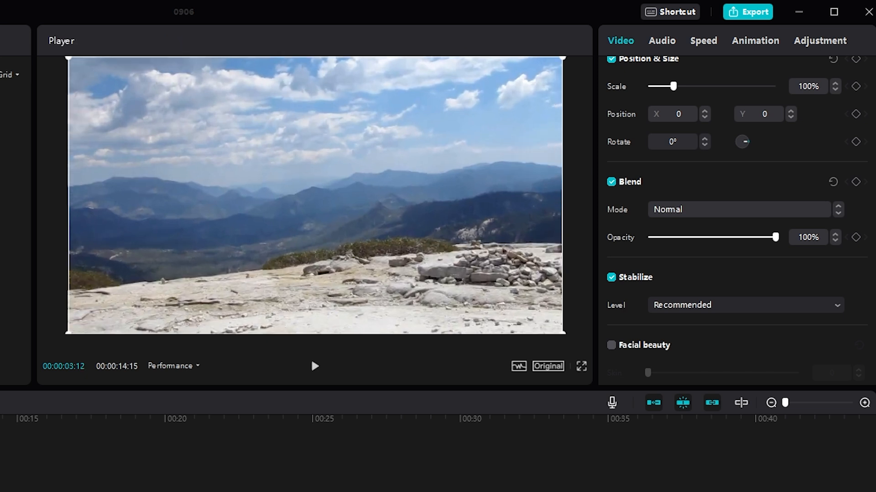
- Play back the stabilized mountain clip and switch its stabilization level to Most stable
left_click(313, 367)
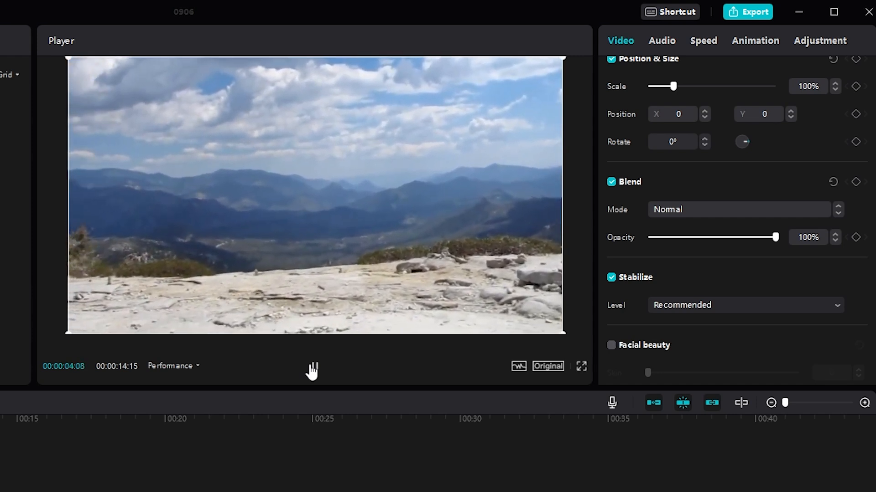
left_click(313, 367)
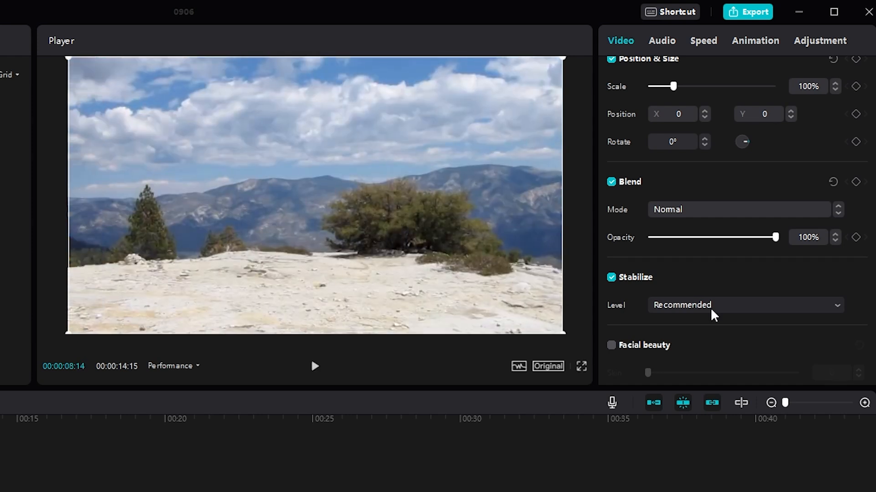
left_click(710, 307)
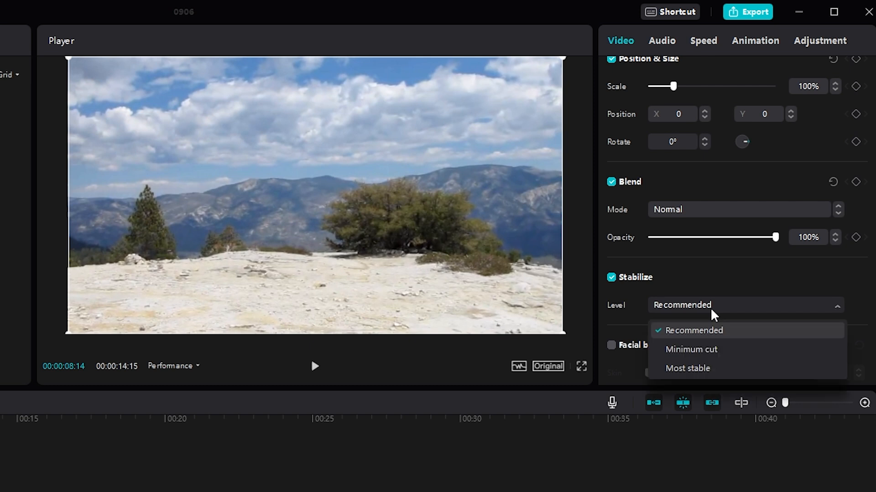
left_click(688, 369)
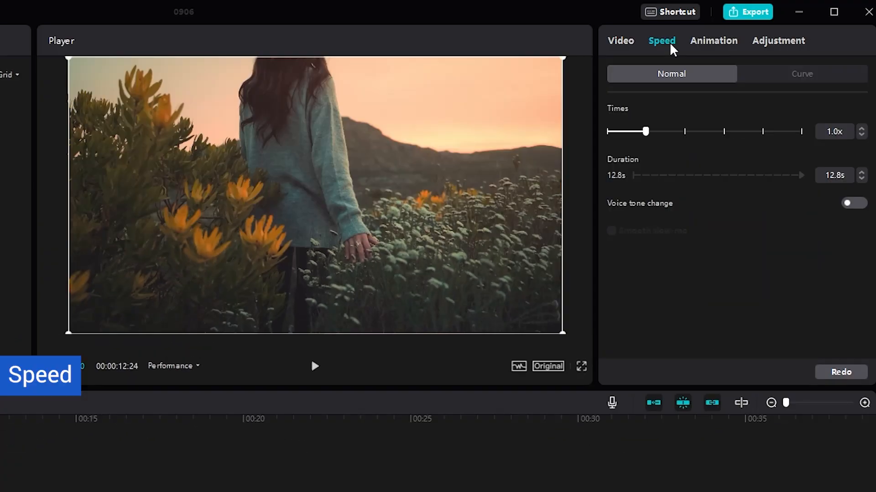
- Apply the Montage speed curve to the flower field clip and enable Smooth slow-mo
left_click(776, 77)
left_click(750, 152)
scroll(731, 301, "down", 2)
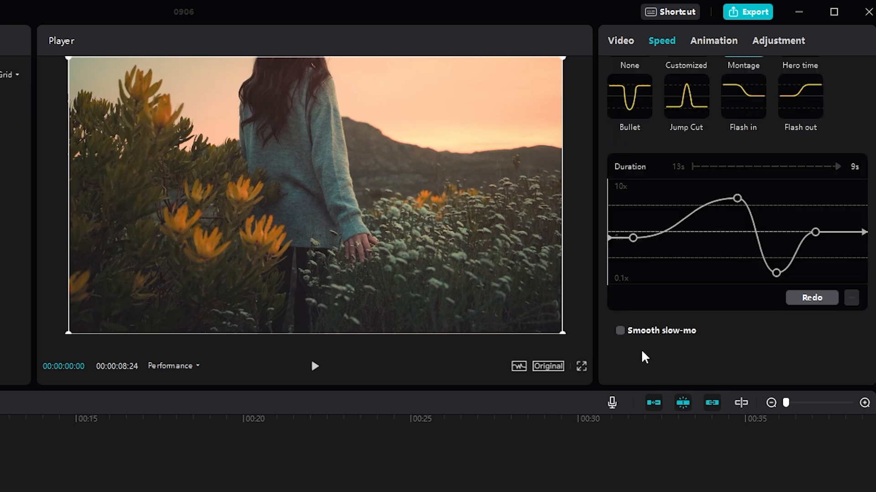
left_click(620, 331)
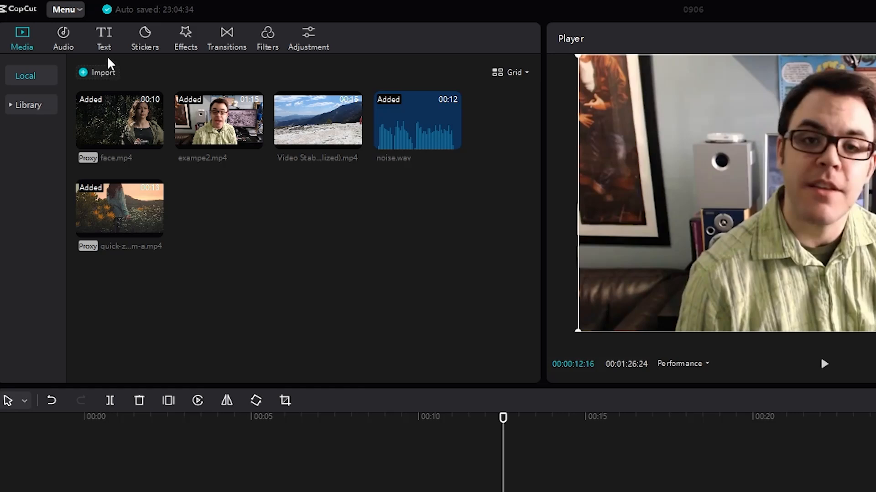
- Generate auto captions from the speech on the timeline
left_click(106, 41)
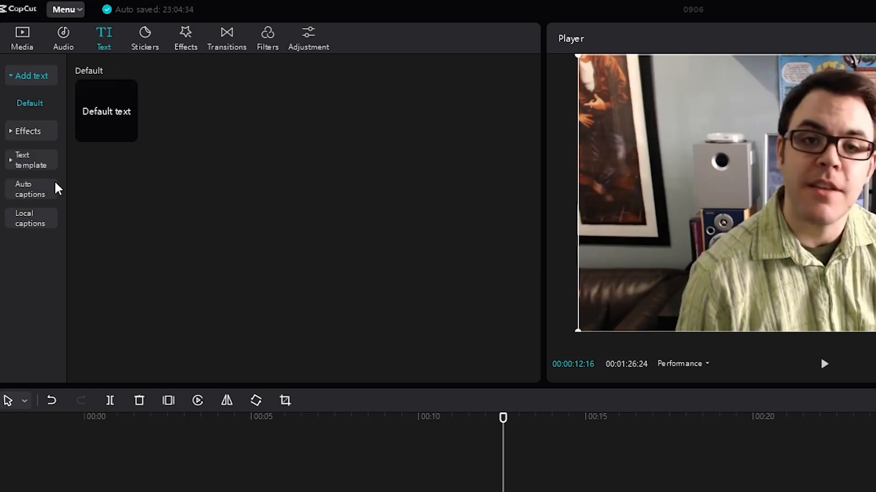
left_click(24, 190)
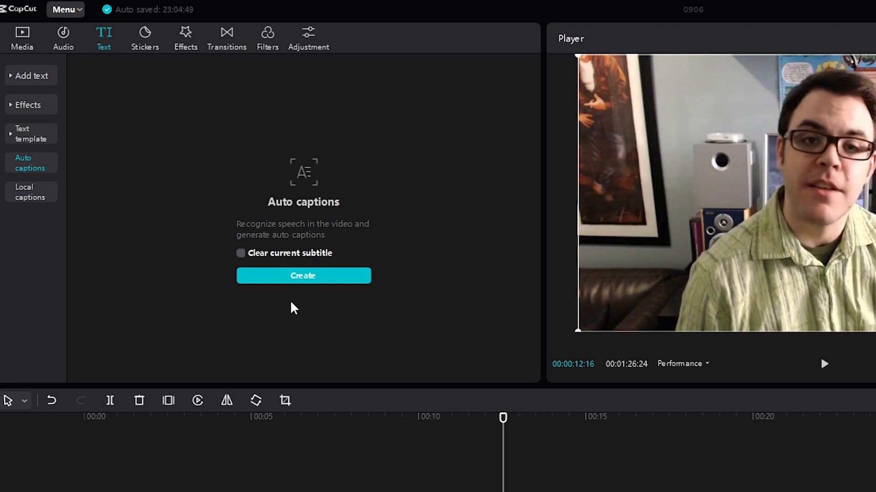
left_click(293, 276)
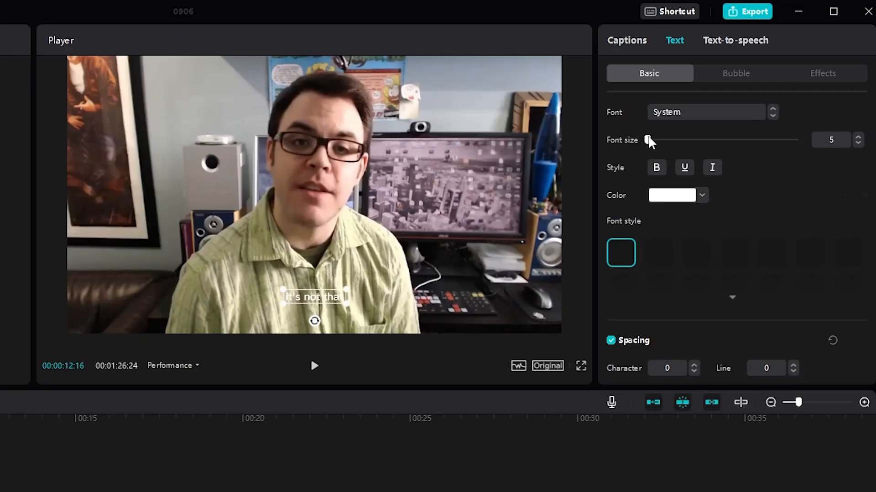
- Style the captions with a larger font size, a black stroke of thickness 40 and a scale of 60%
left_click_drag(648, 138, 669, 137)
scroll(669, 137, "down", 5)
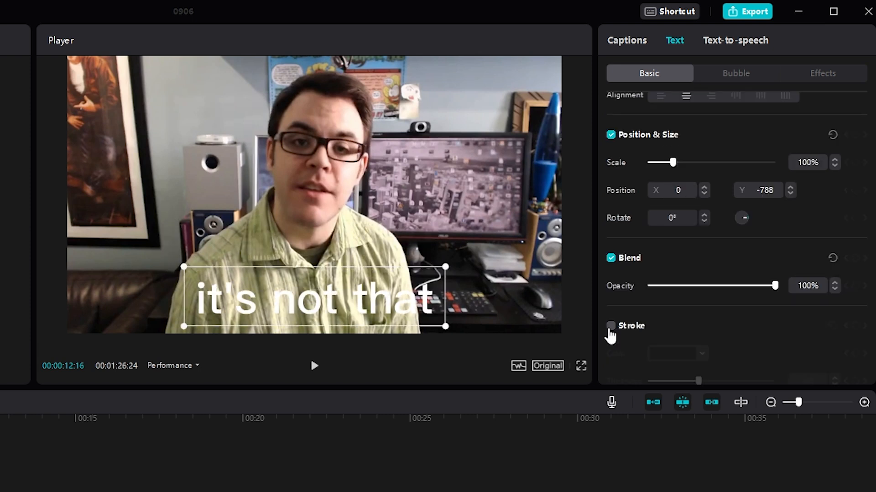
left_click(610, 326)
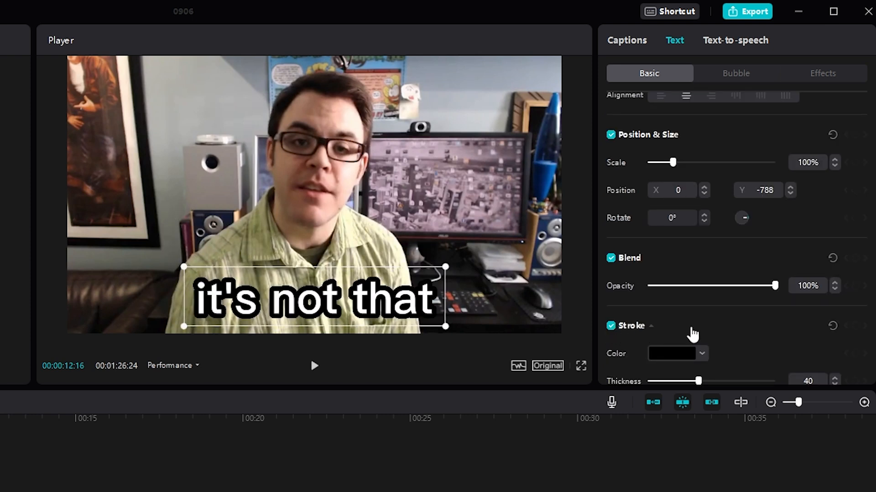
left_click_drag(672, 163, 662, 162)
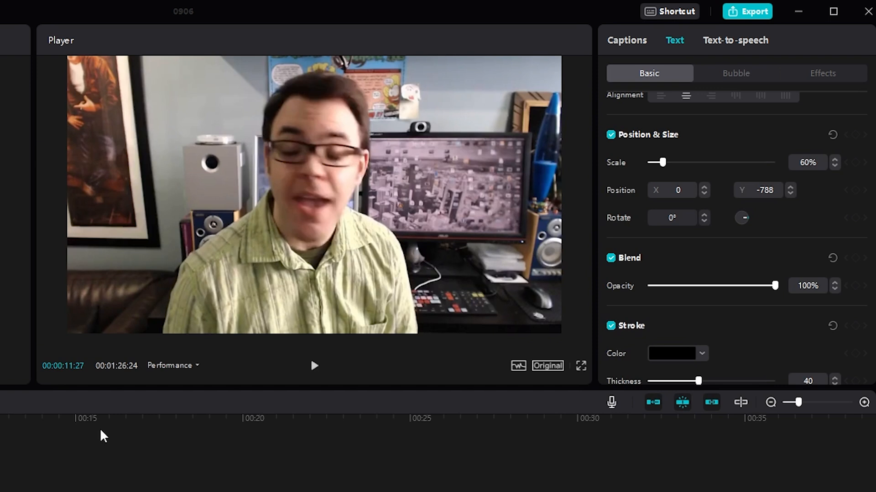
- Play back the captioned talking clip and the start of the timeline to check the captions
left_click(315, 369)
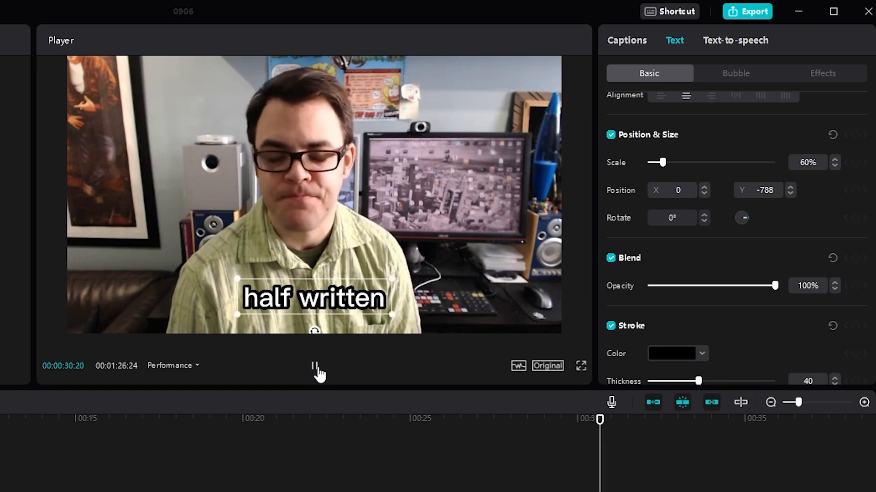
left_click(316, 368)
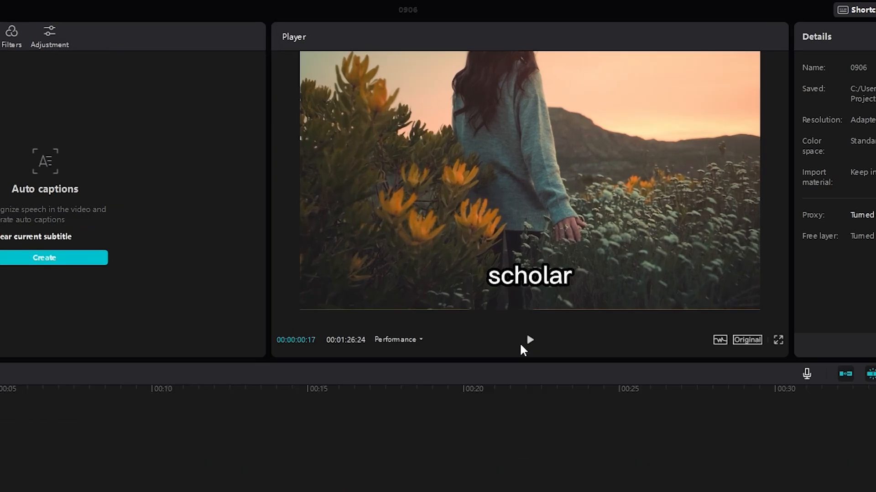
key("space")
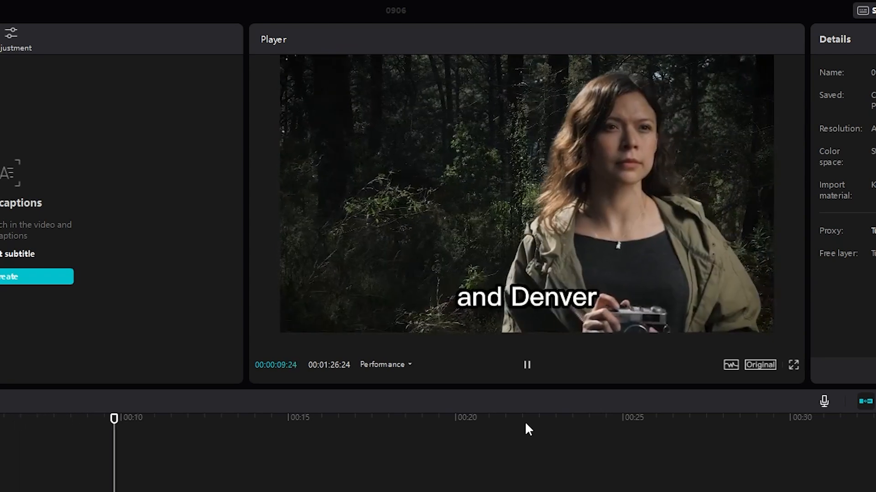
key("space")
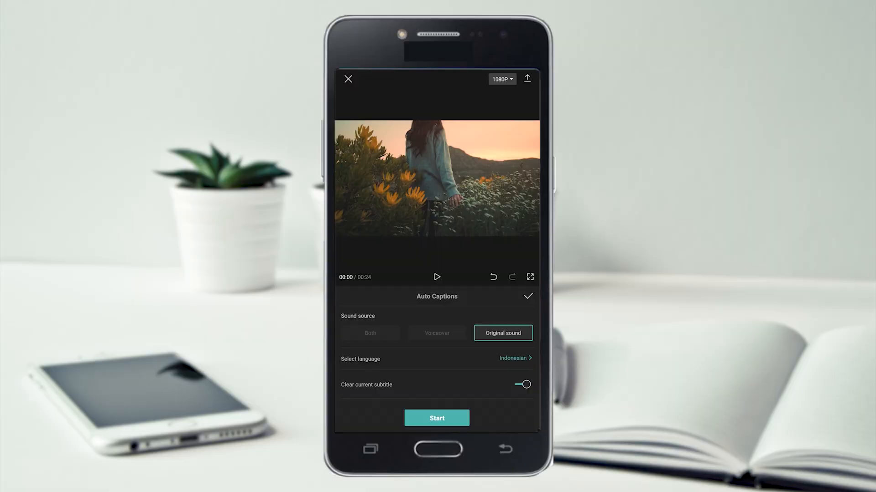
- In the CapCut mobile app, review the language choices for auto captions and auto lyrics
left_click(514, 359)
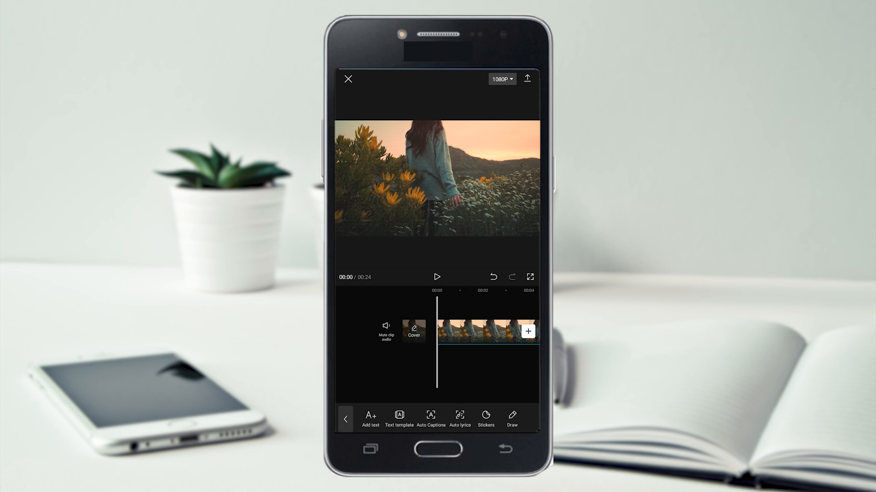
left_click(459, 416)
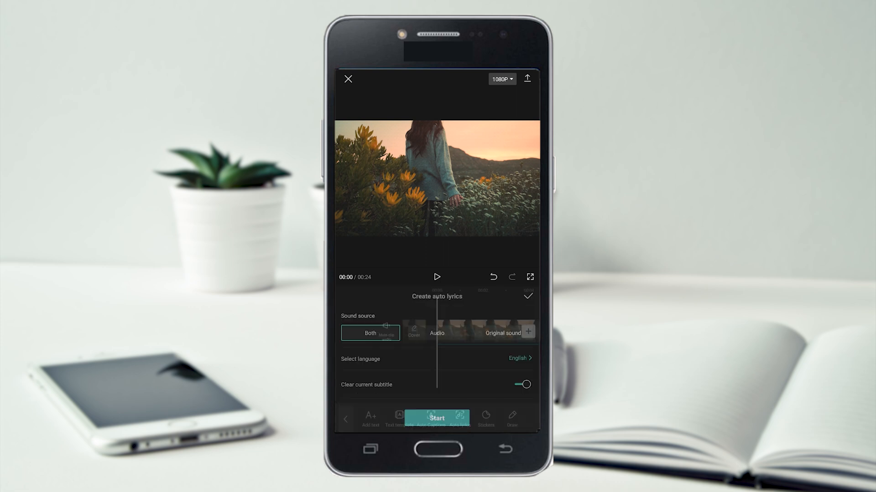
left_click(513, 355)
left_click_drag(468, 405, 465, 344)
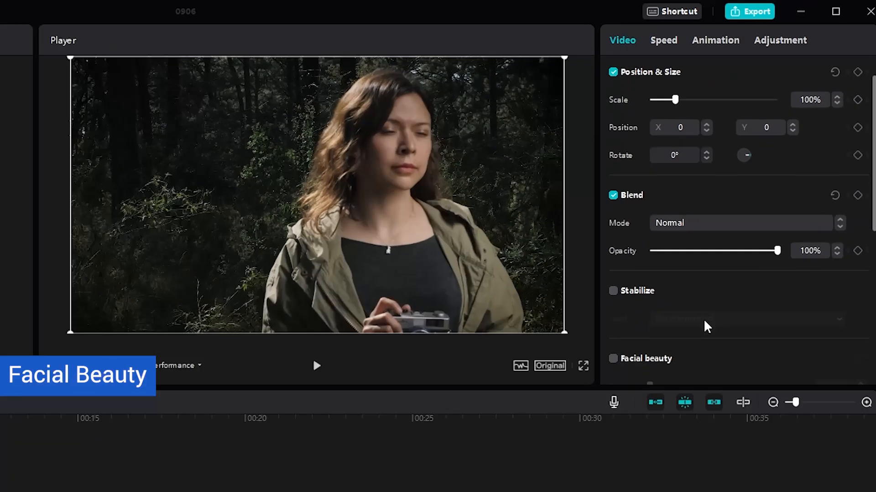
- In the desktop project, turn on Facial beauty for the face.mp4 clip
scroll(833, 231, "down", 1)
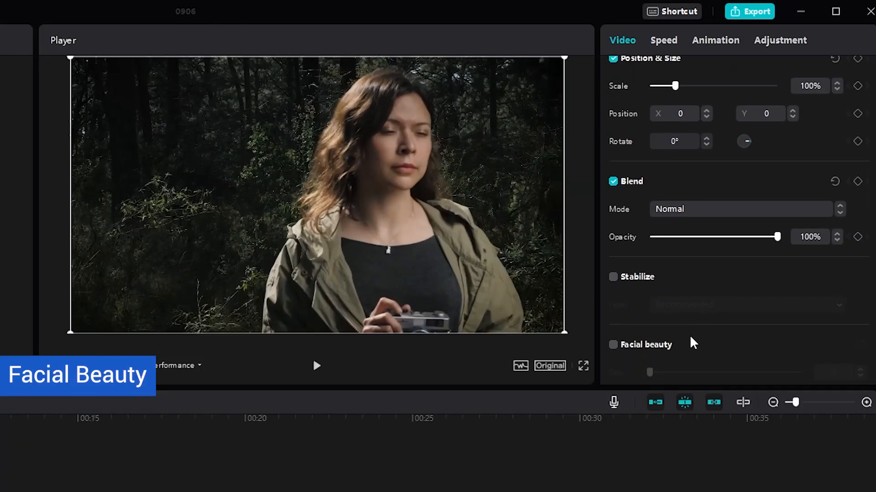
scroll(822, 244, "down", 3)
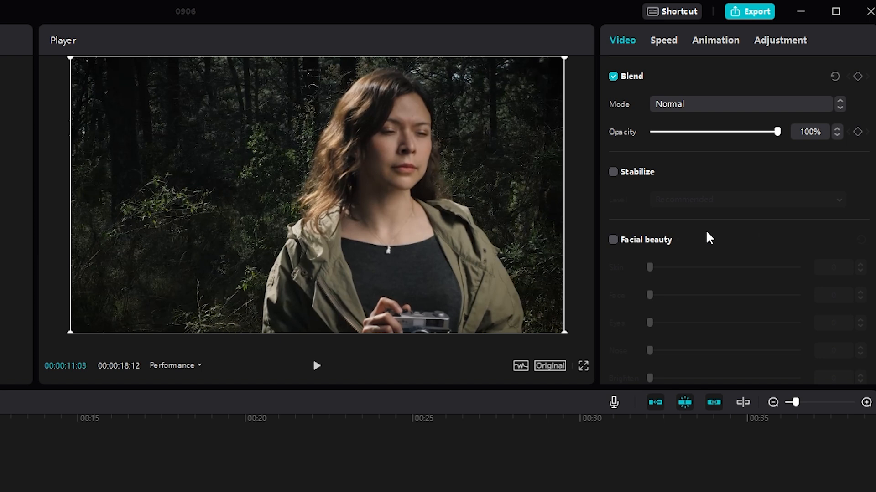
left_click(614, 240)
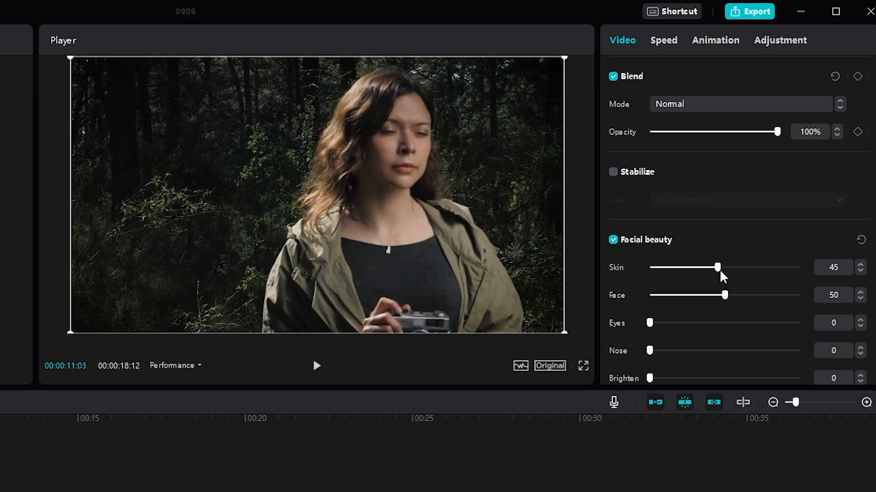
- Set Facial beauty to Skin 49, Face 88, Eyes 74, Nose 59 and Brighten 59, and toggle it off and on to compare
left_click_drag(719, 269, 783, 301)
scroll(692, 289, "down", 1)
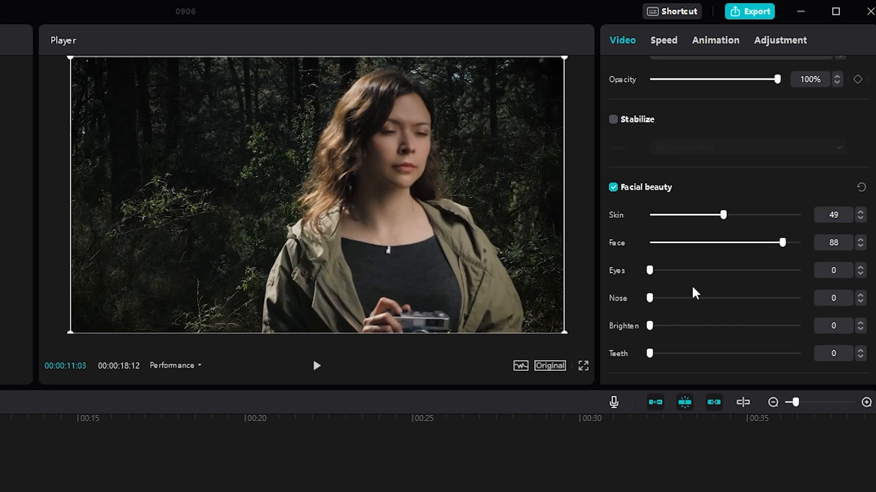
left_click_drag(653, 273, 761, 274)
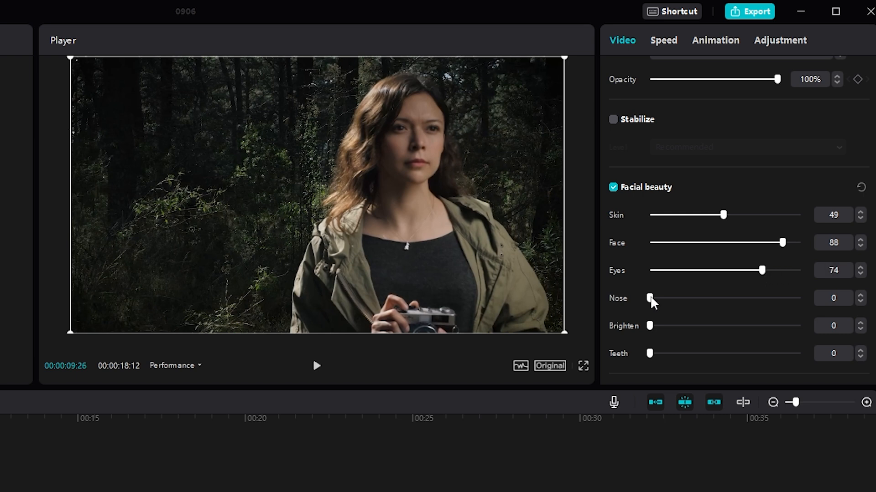
left_click_drag(687, 298, 737, 299)
left_click_drag(648, 326, 739, 326)
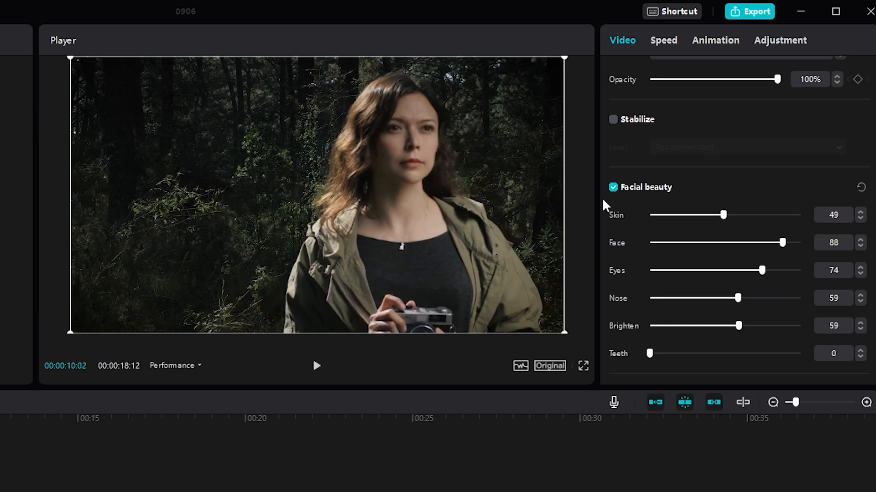
left_click(613, 187)
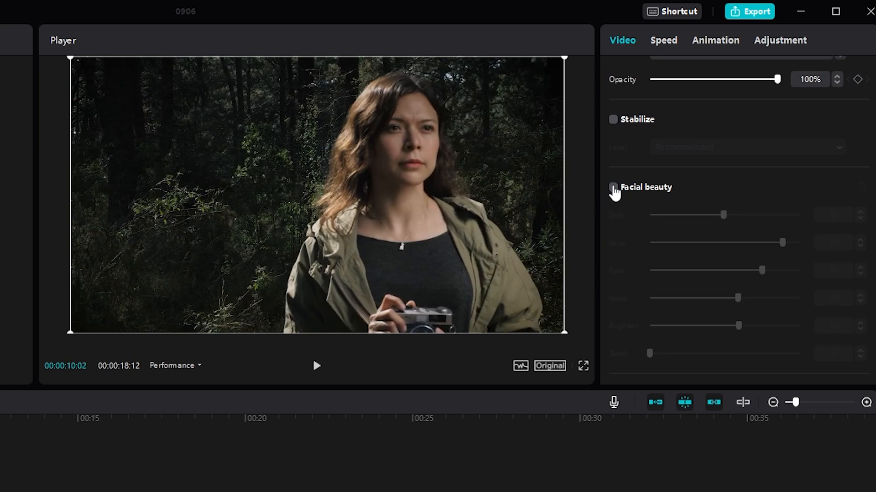
left_click(613, 187)
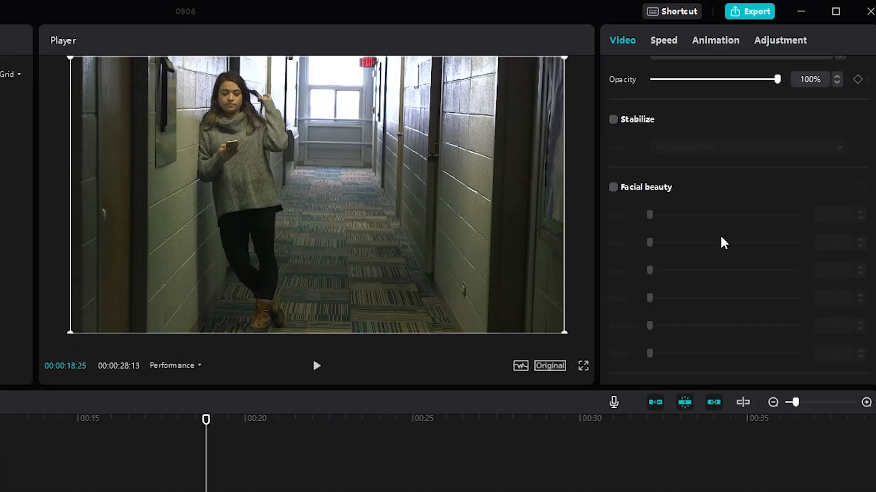
- Enable Body on body.mp4 with Slim 100, Legs 81, Waist 93 and Head size 72, toggling it off and on to compare
scroll(719, 240, "down", 3)
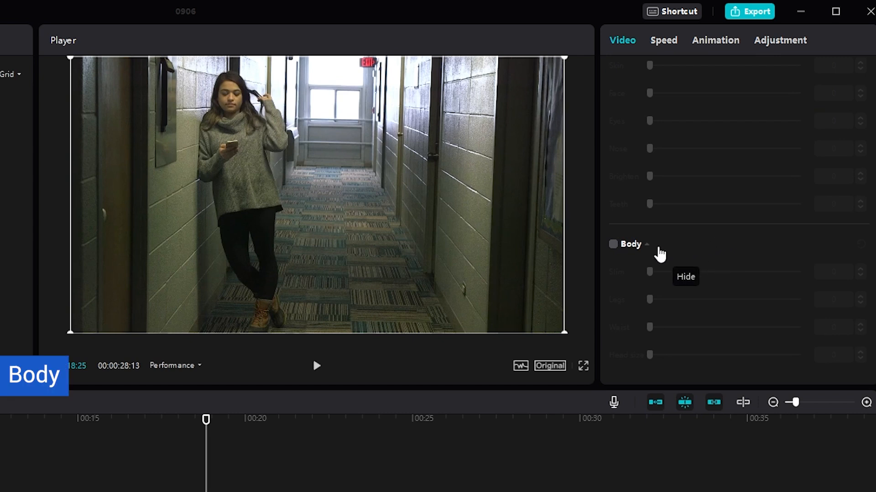
left_click(613, 244)
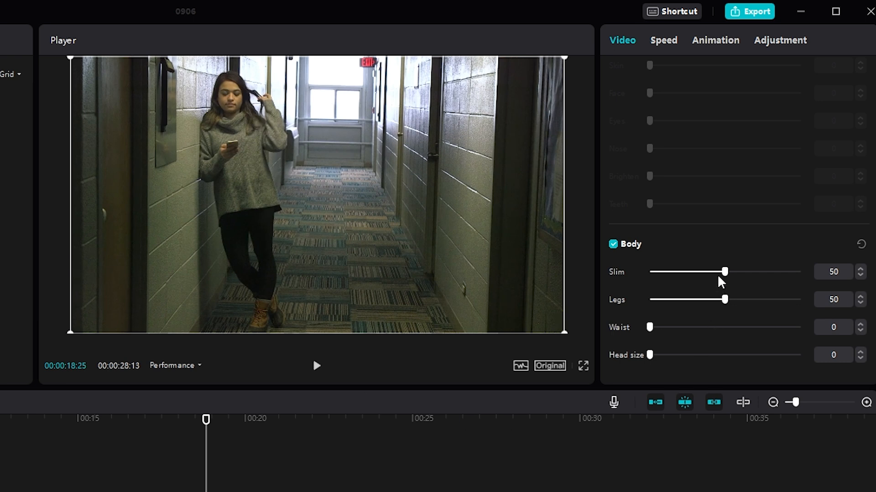
left_click_drag(724, 273, 800, 272)
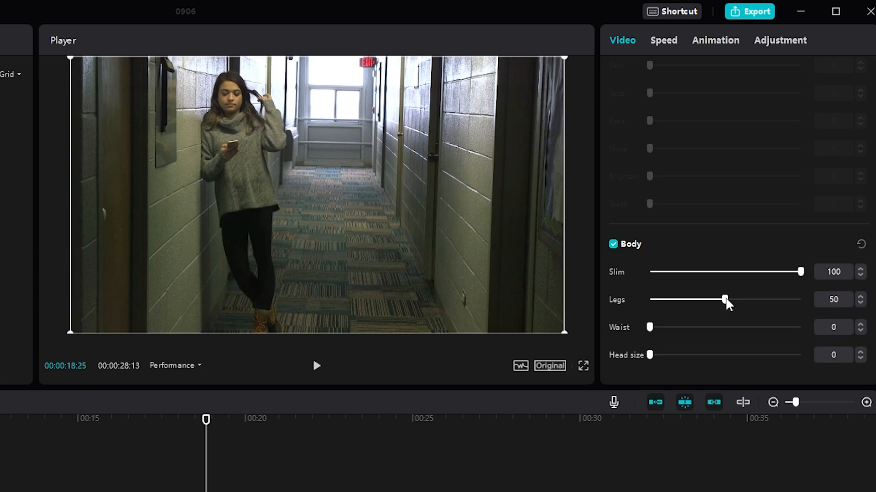
left_click_drag(725, 299, 772, 300)
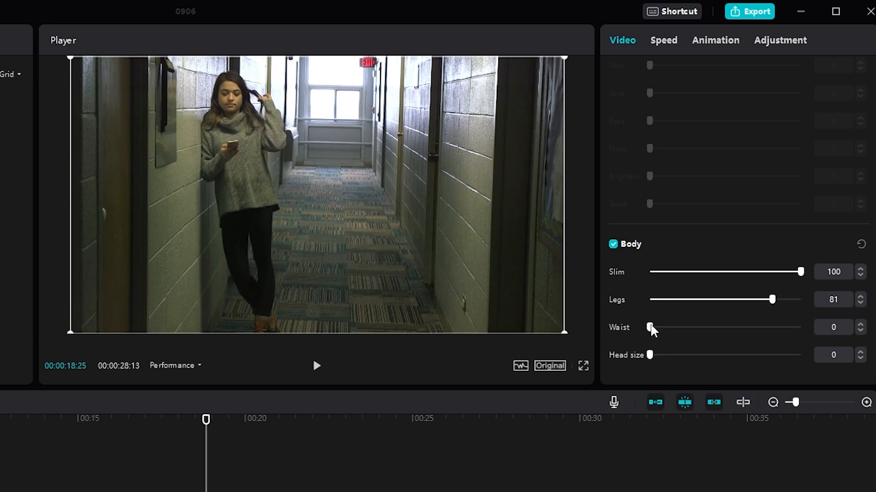
left_click_drag(649, 327, 789, 327)
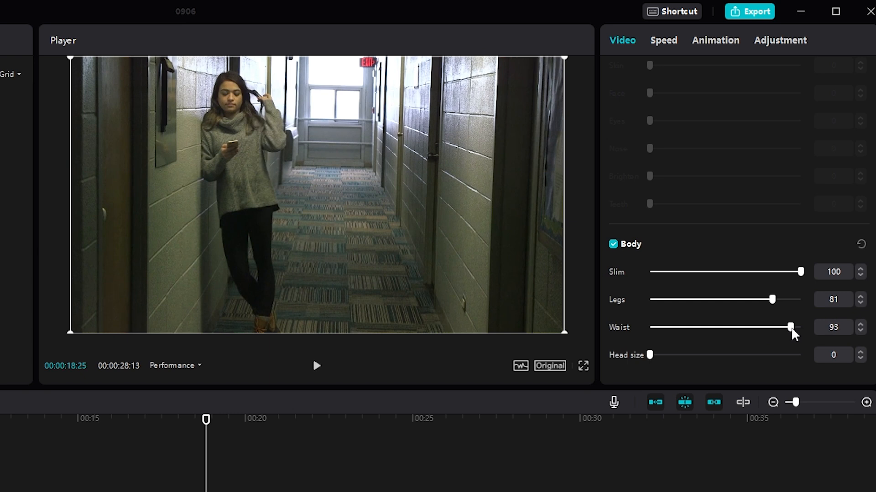
left_click_drag(651, 354, 757, 354)
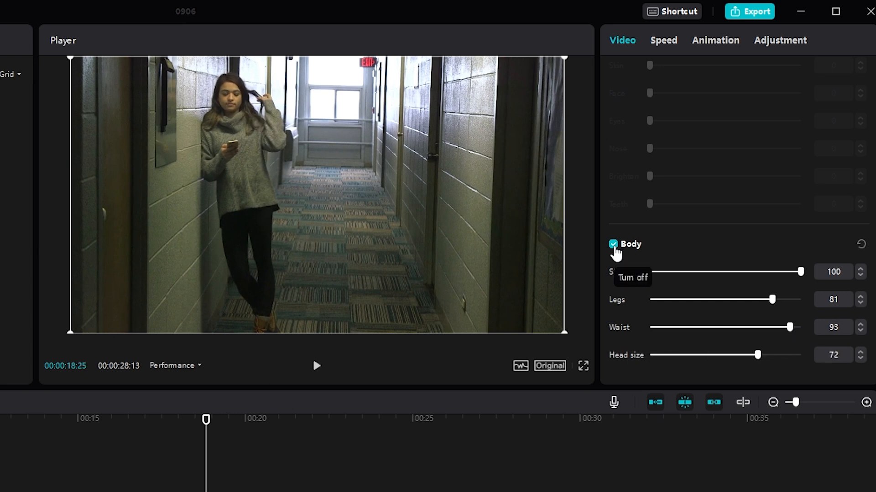
left_click(613, 245)
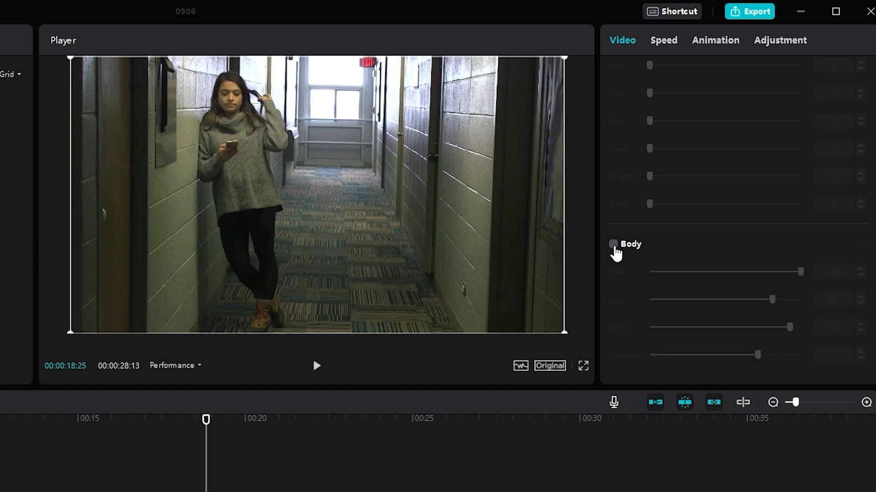
left_click(613, 245)
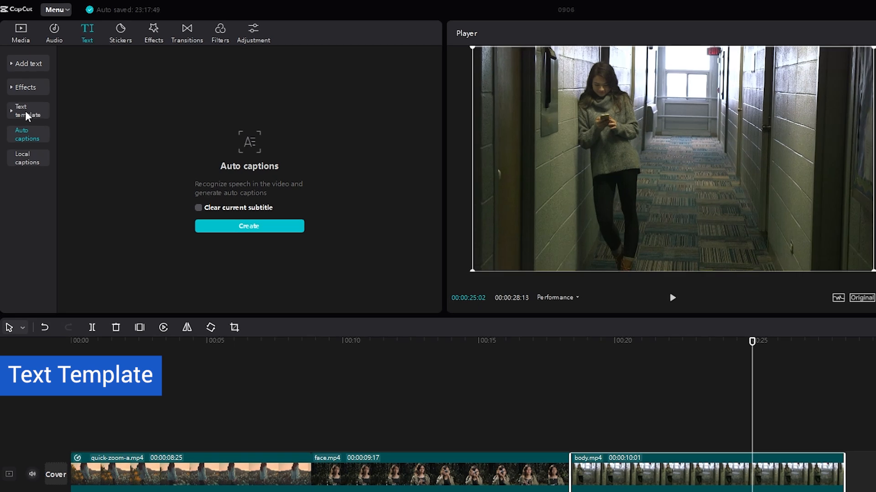
- Add the Noticed text template from the Social Media category to the timeline at the playhead
left_click(21, 89)
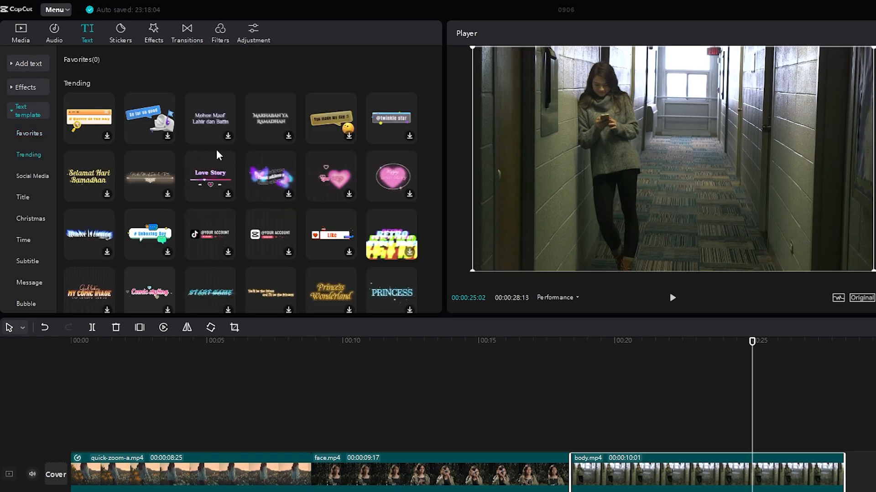
scroll(28, 147, "down", 3)
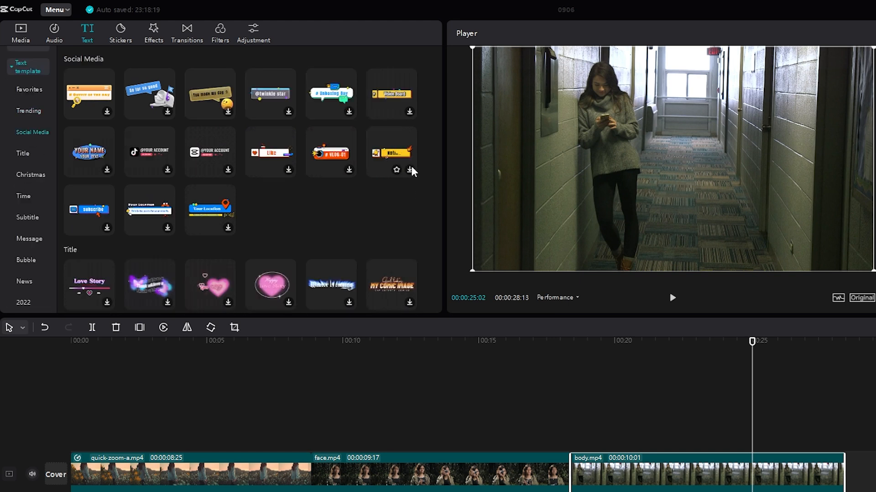
left_click(408, 171)
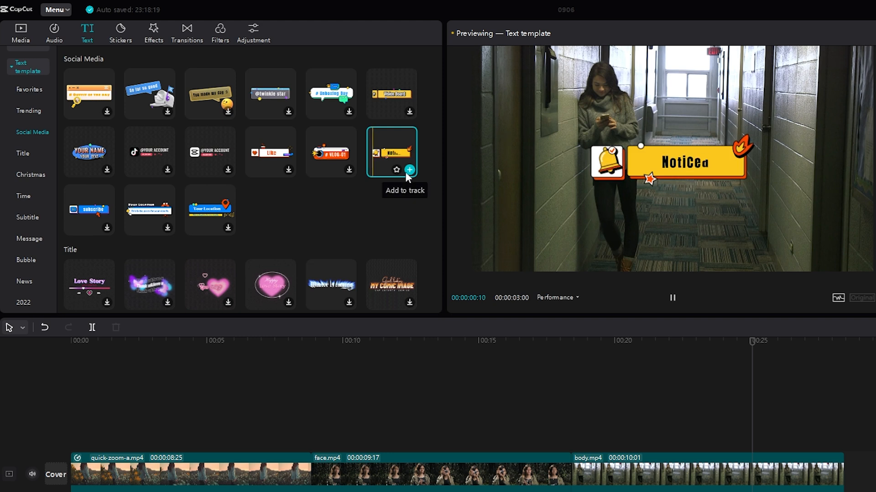
left_click(407, 171)
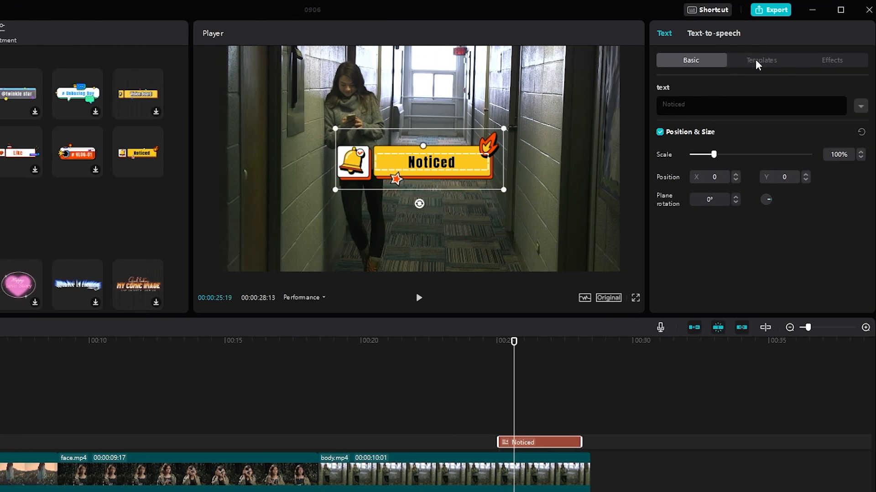
- Switch the Noticed text to the flaming swag template and select its wording for editing
left_click(756, 64)
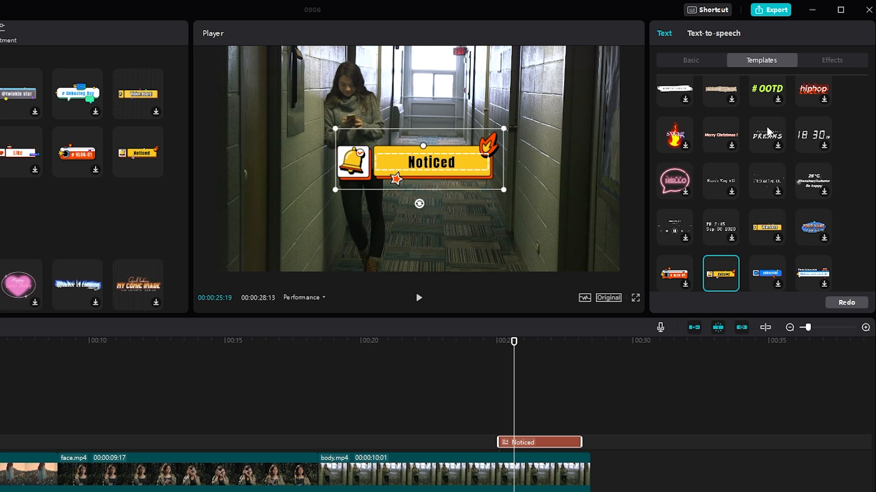
left_click(687, 147)
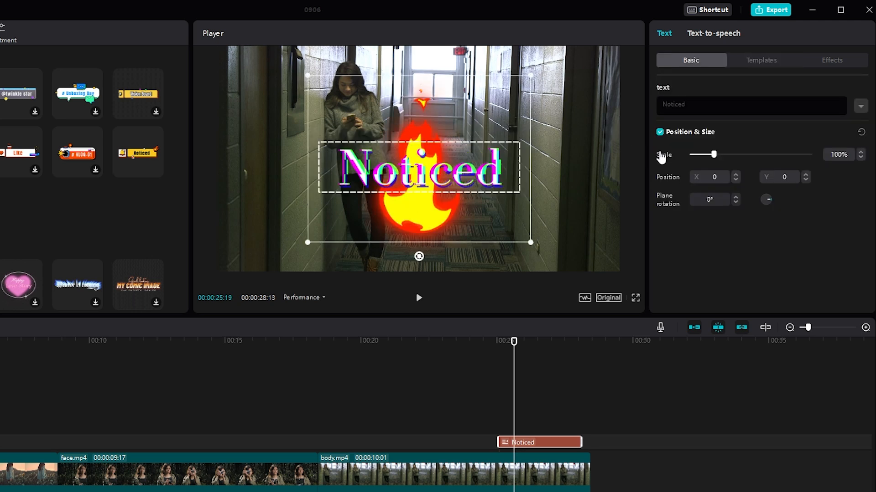
left_click_drag(687, 104, 647, 109)
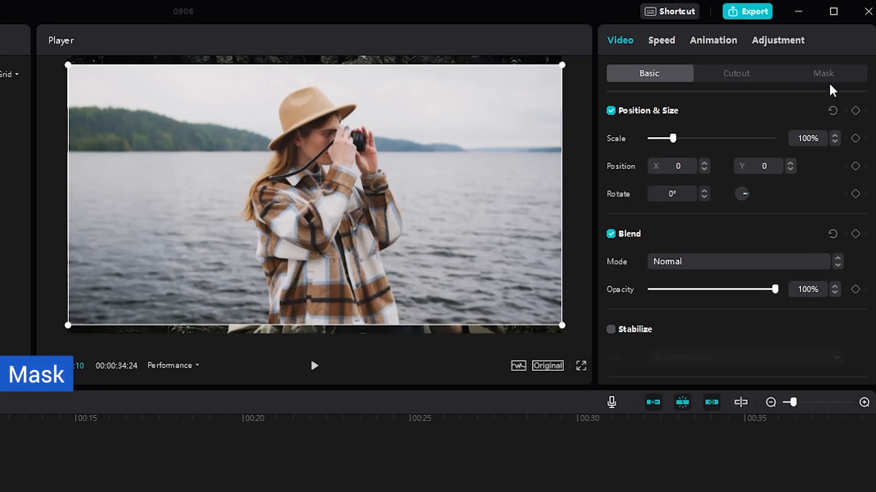
- Try a Filmstrip mask on the lake overlay clip and narrow its band to crop the upper and lower edges
left_click(872, 48)
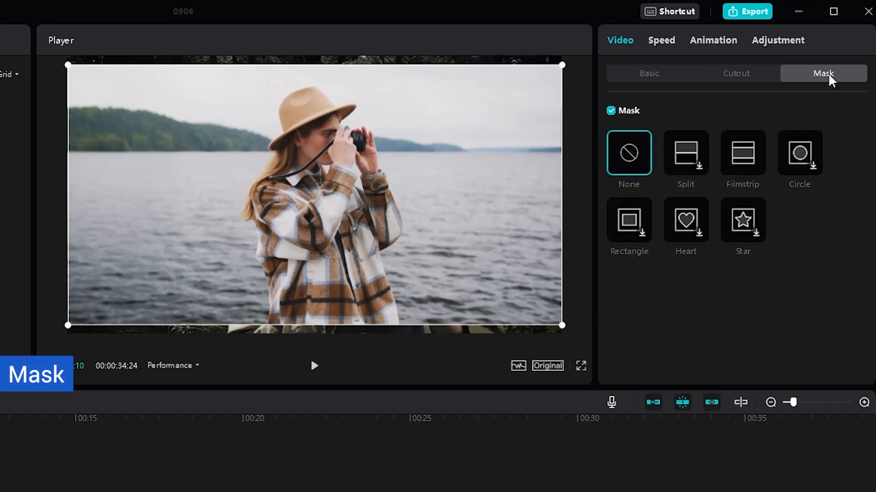
left_click(744, 155)
left_click_drag(315, 131, 315, 90)
left_click(237, 419)
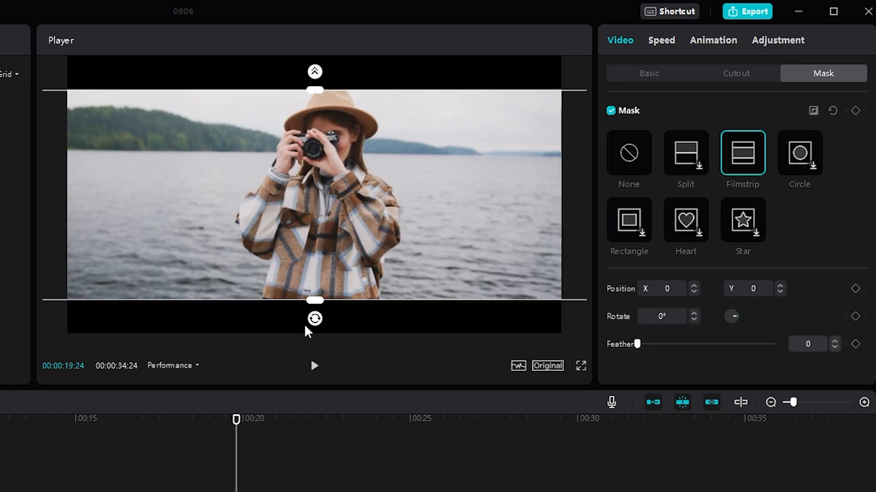
left_click_drag(314, 300, 314, 296)
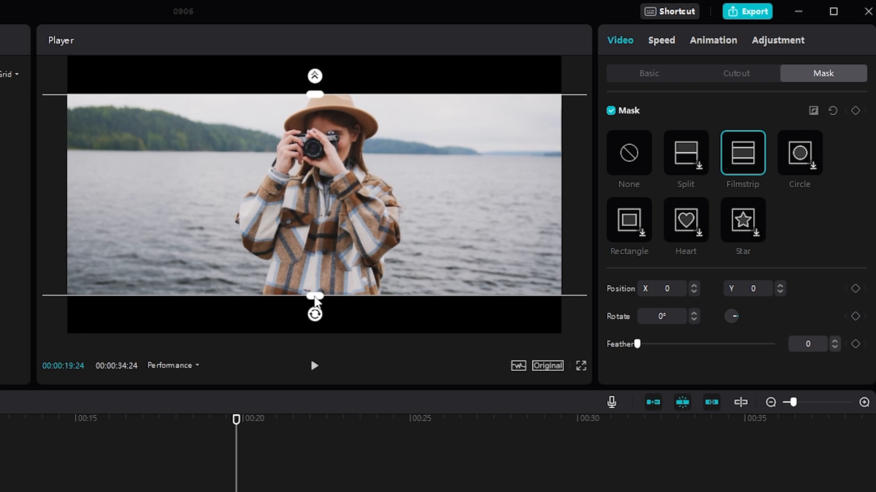
- Try a Split mask on the overlay clip, rotated 90° with Feather 2 and moved to X 91, Y -67
left_click(700, 165)
left_click(28, 418)
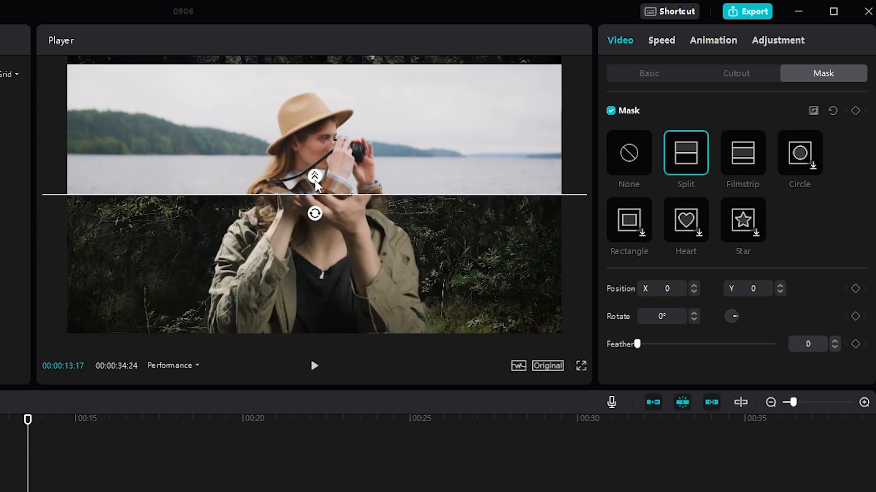
left_click_drag(315, 176, 294, 193)
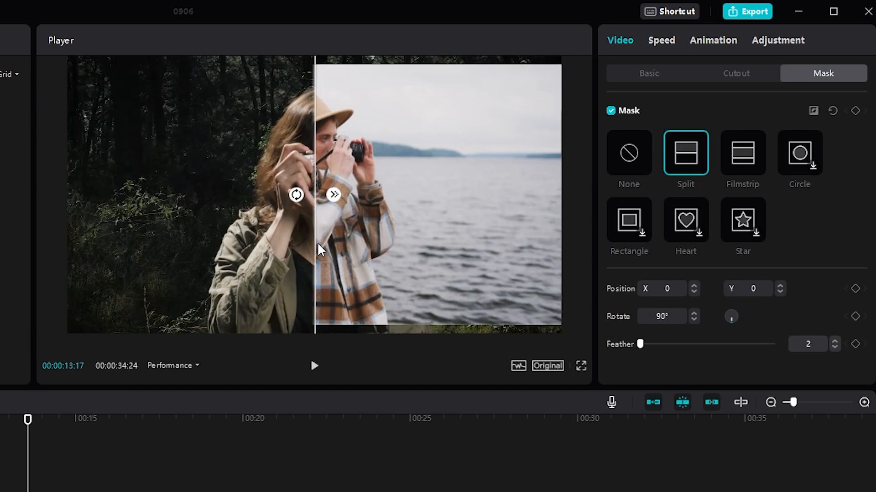
left_click_drag(319, 242, 339, 258)
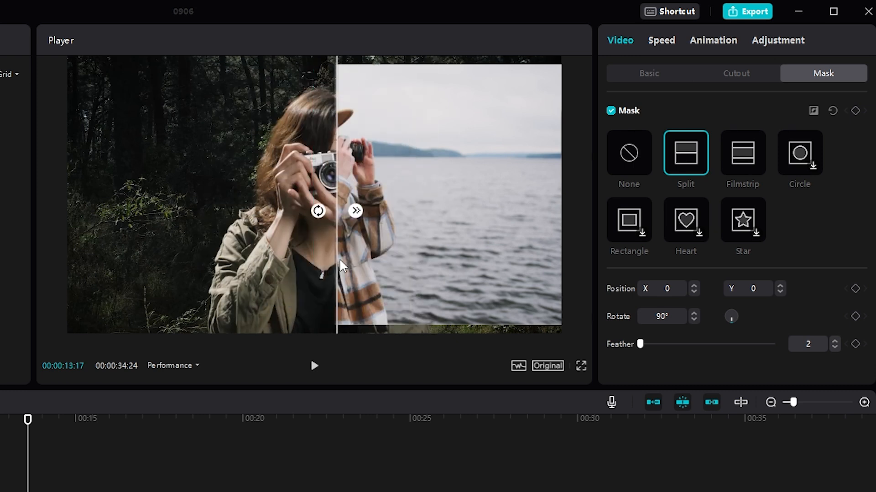
- Try a Circle mask on the overlay clip and adjust its shape in the preview
left_click(812, 163)
left_click_drag(383, 126, 416, 90)
left_click_drag(370, 160, 374, 146)
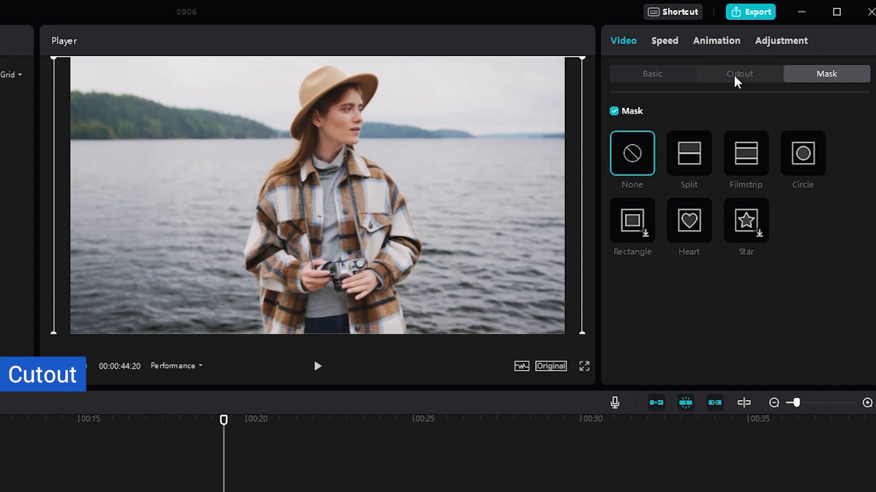
- Briefly toggle Chroma key on and off for the cutout.mp4 clip, and turn on Auto cutout to remove its background
left_click(735, 78)
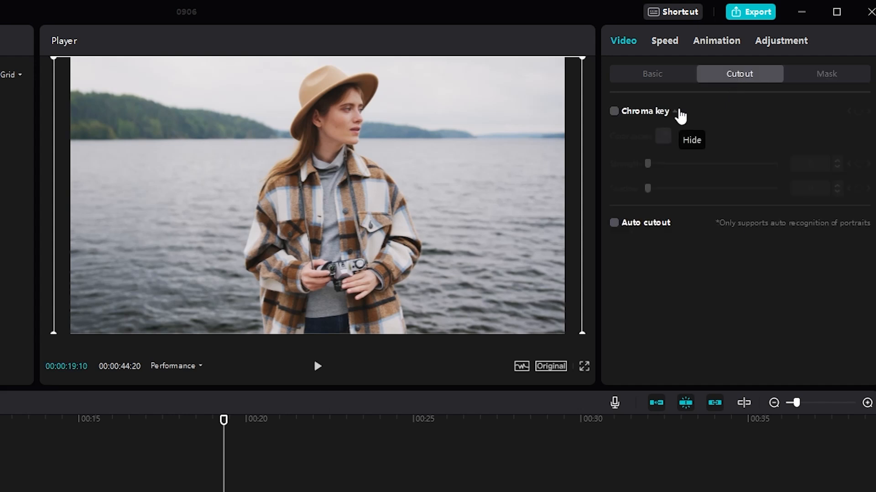
left_click(614, 112)
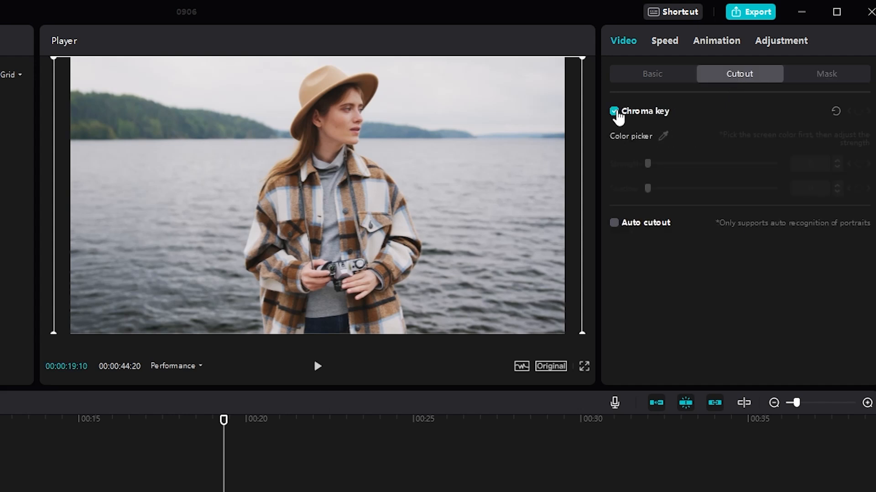
left_click(615, 112)
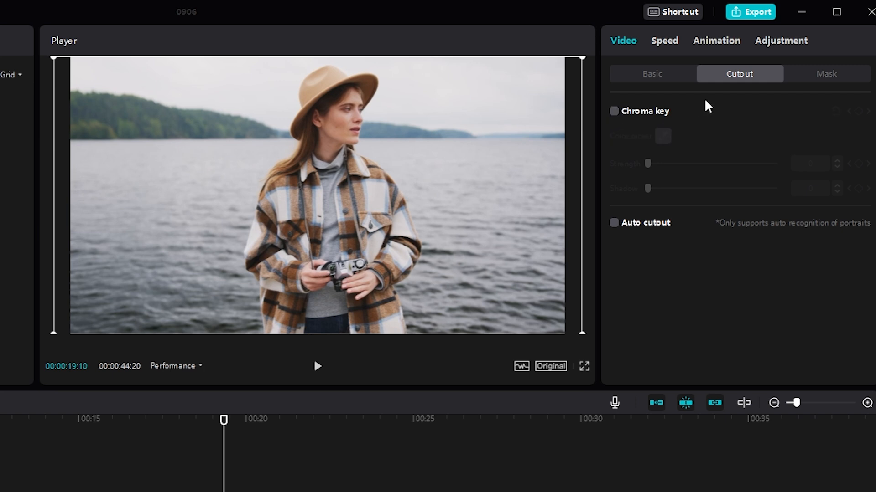
left_click(615, 223)
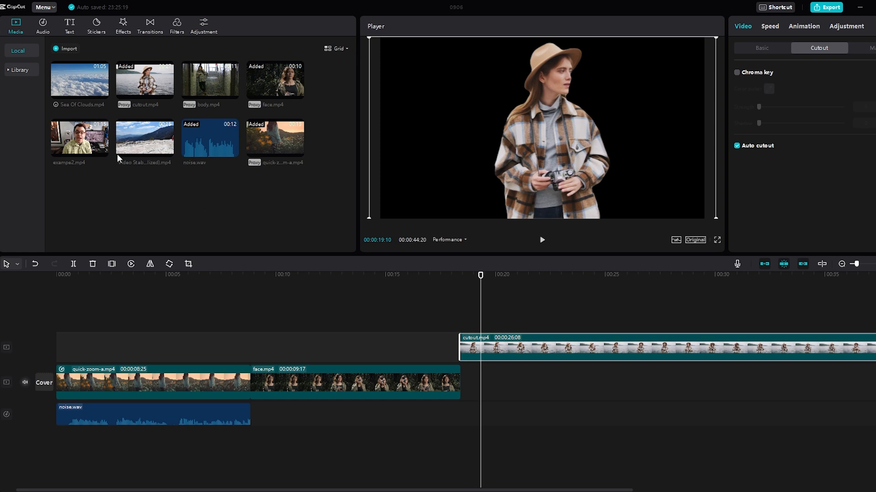
- Add Sea Of Clouds.mp4 to the main track beneath the cutout clip and play back the composite
left_click(105, 94)
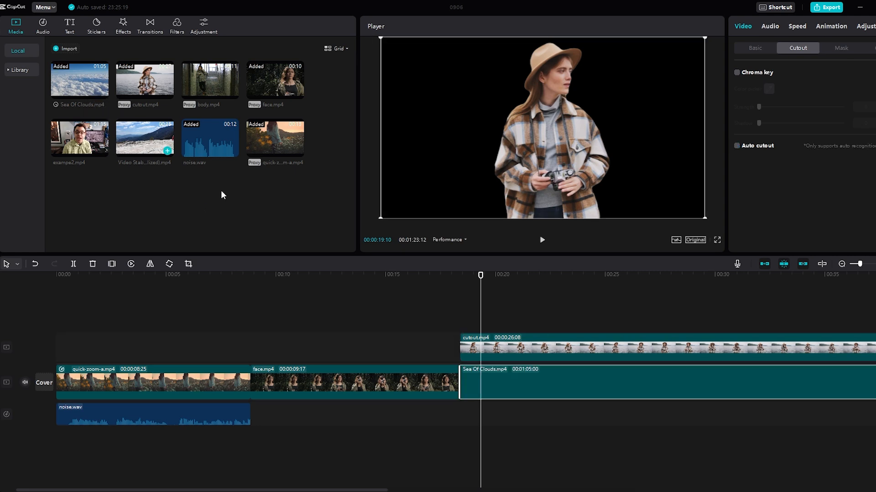
left_click(542, 240)
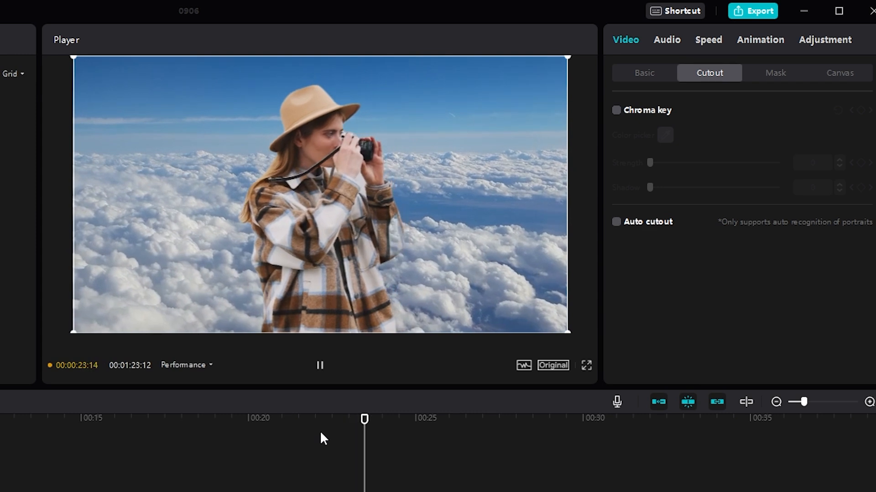
left_click(320, 369)
left_click_drag(430, 417, 334, 427)
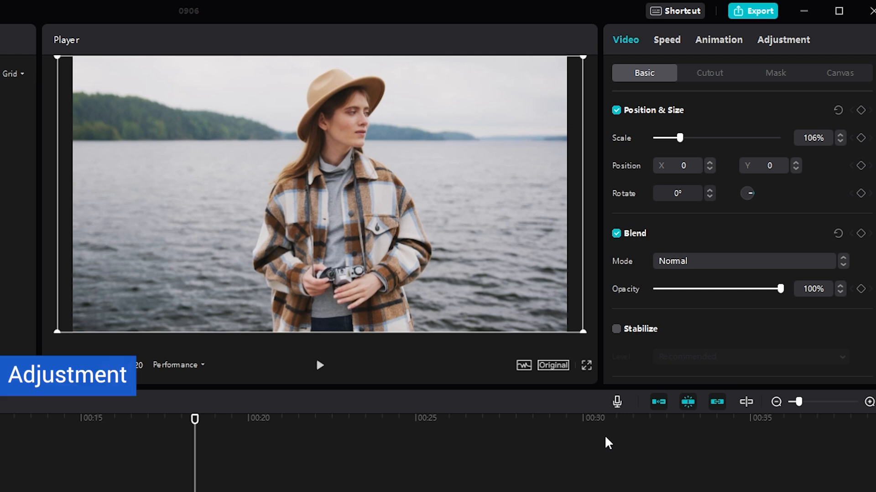
- Try a color adjustment of Temp 14 and Hue -19 on the cutout.mp4 clip, reset both values, and open the HSL controls
left_click(792, 43)
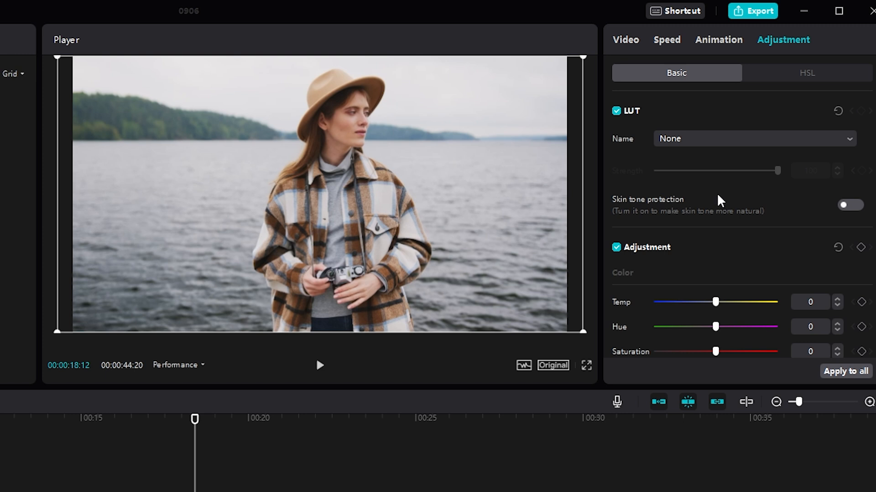
scroll(716, 201, "down", 4)
left_click_drag(716, 121, 691, 146)
scroll(725, 237, "up", 4)
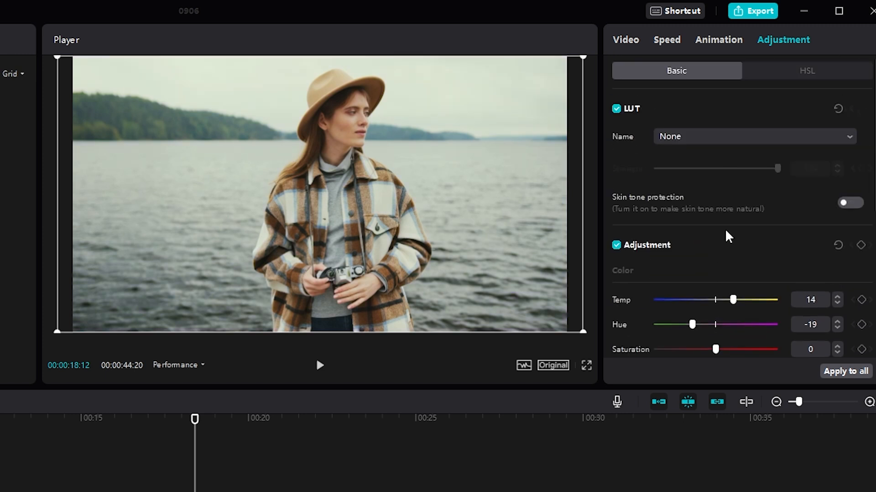
double_click(692, 325)
double_click(733, 301)
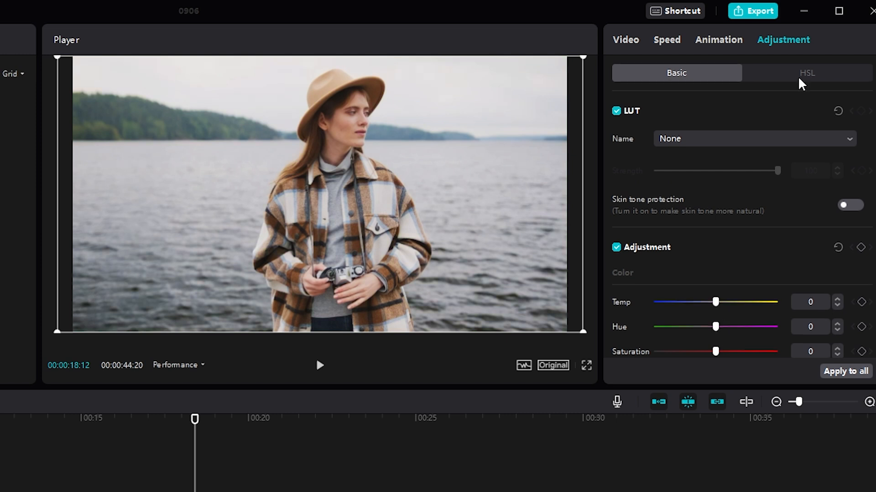
left_click(798, 82)
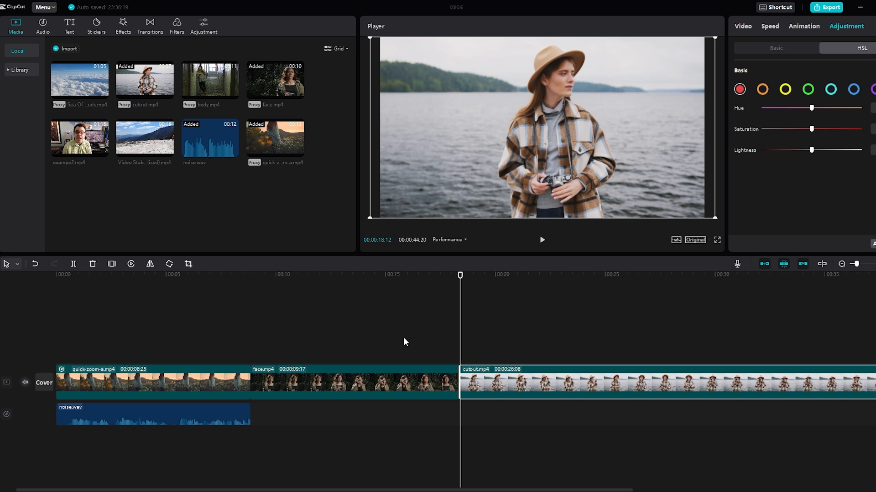
- Add the Lemonade music track to the timeline at the start of the cutout.mp4 clip and play it back briefly
left_click(43, 26)
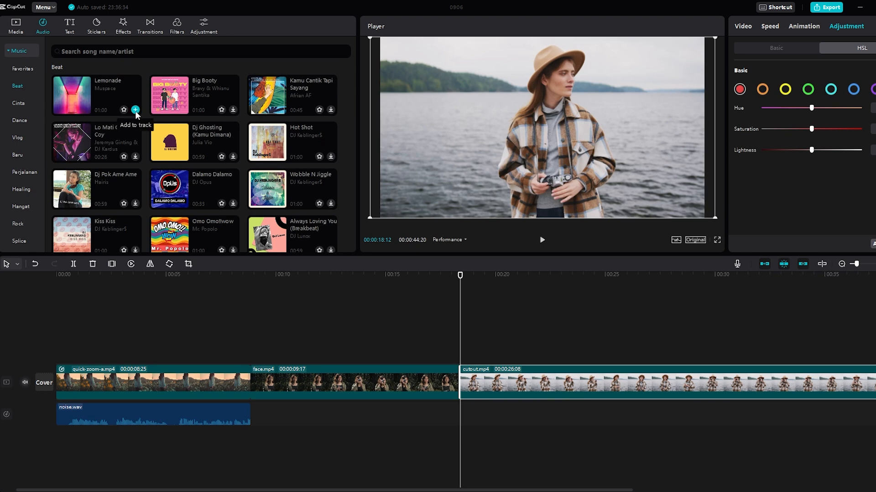
left_click(135, 110)
left_click(542, 240)
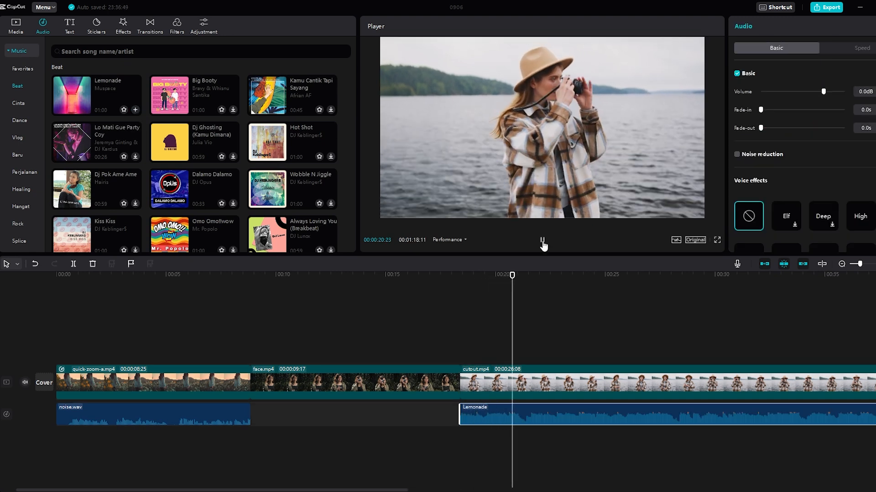
left_click(542, 242)
- Mark beats on the Lemonade audio clip at 00:00:18:27 and 00:00:19:22, and move the playhead on to 00:00:20:21
left_click(471, 276)
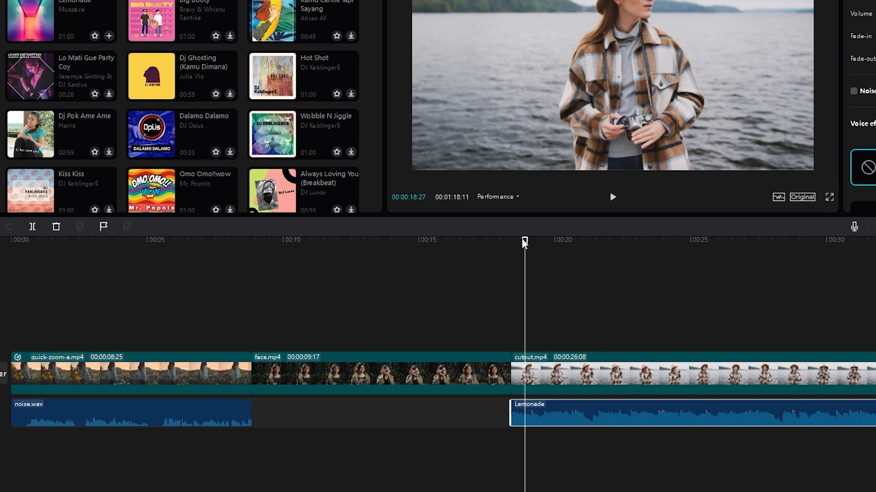
left_click(98, 228)
left_click_drag(525, 241, 547, 240)
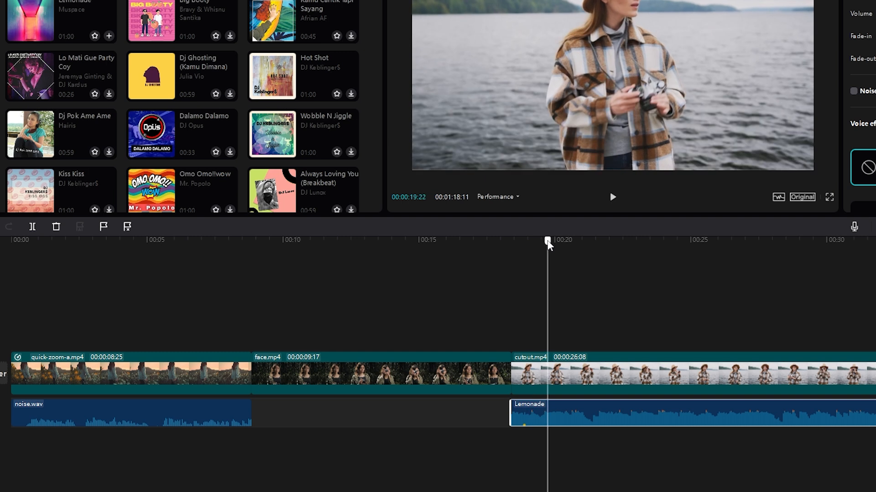
left_click(104, 226)
left_click_drag(550, 242, 574, 241)
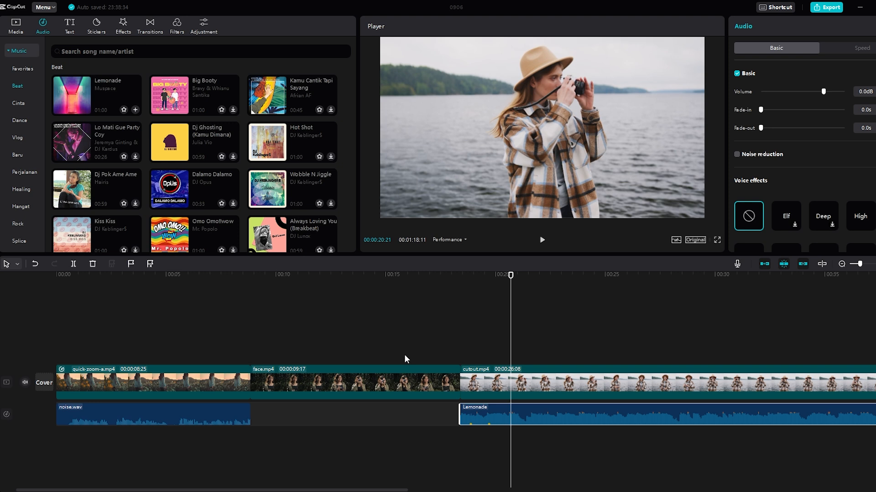
- Rearrange the clips so face.mp4 sits on the overlay track and cutout.mp4 directly follows quick-zoom-a.mp4 on the main track
left_click_drag(494, 386, 353, 357)
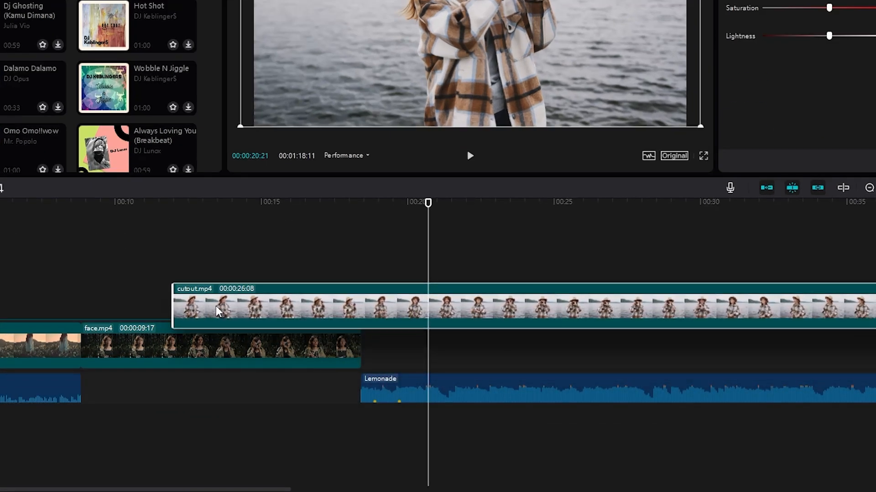
left_click_drag(216, 312, 217, 309)
left_click_drag(299, 353, 157, 359)
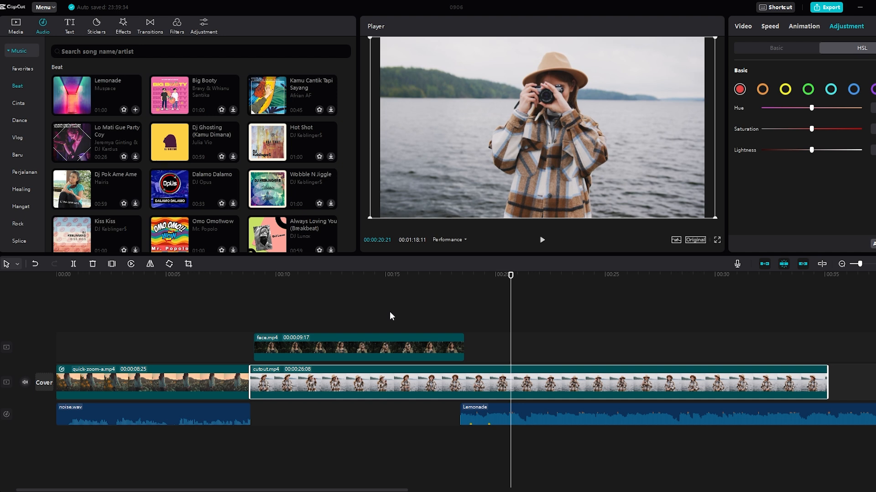
- Open the effects library to examine the trending effects
left_click(122, 28)
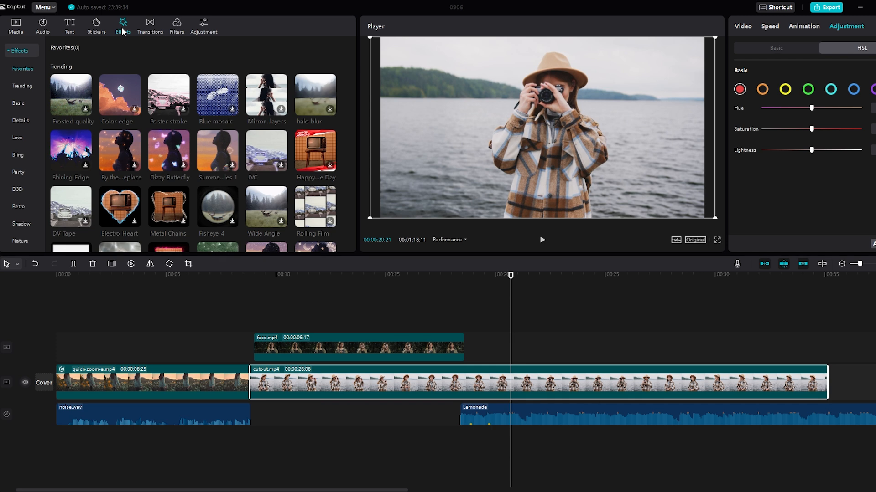